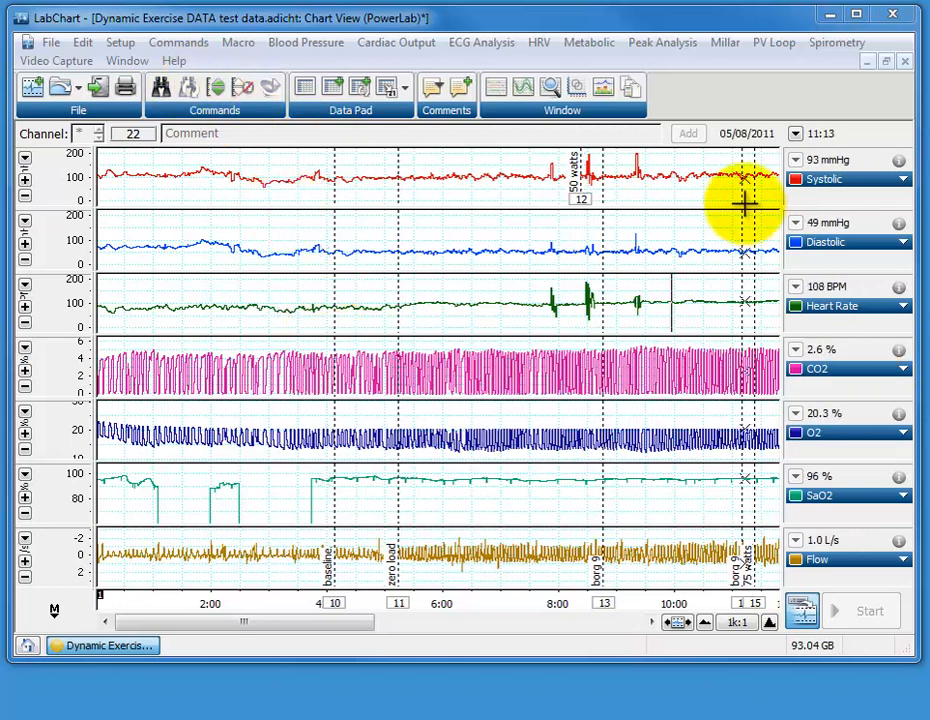
# Enlarge the CO2 channel to fill the chart view and expand its time axis to a 50:1 horizontal scale
pyautogui.click(705, 621)
pyautogui.click(705, 621)
pyautogui.click(706, 621)
pyautogui.click(770, 622)
pyautogui.click(770, 622)
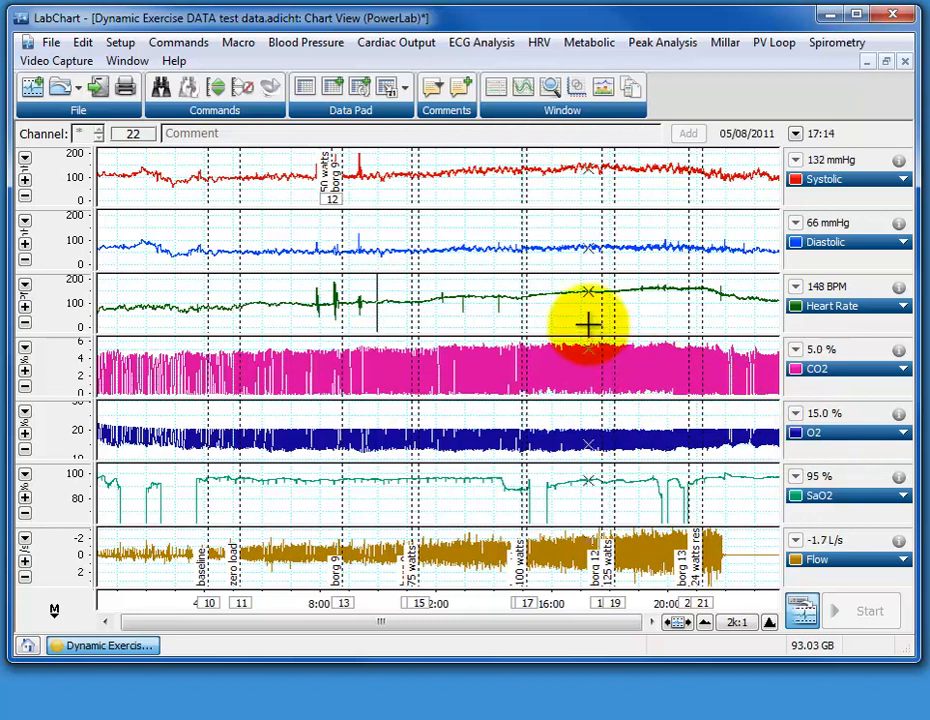
pyautogui.moveTo(585, 338); pyautogui.dragTo(573, 147)
pyautogui.moveTo(562, 403); pyautogui.dragTo(565, 602)
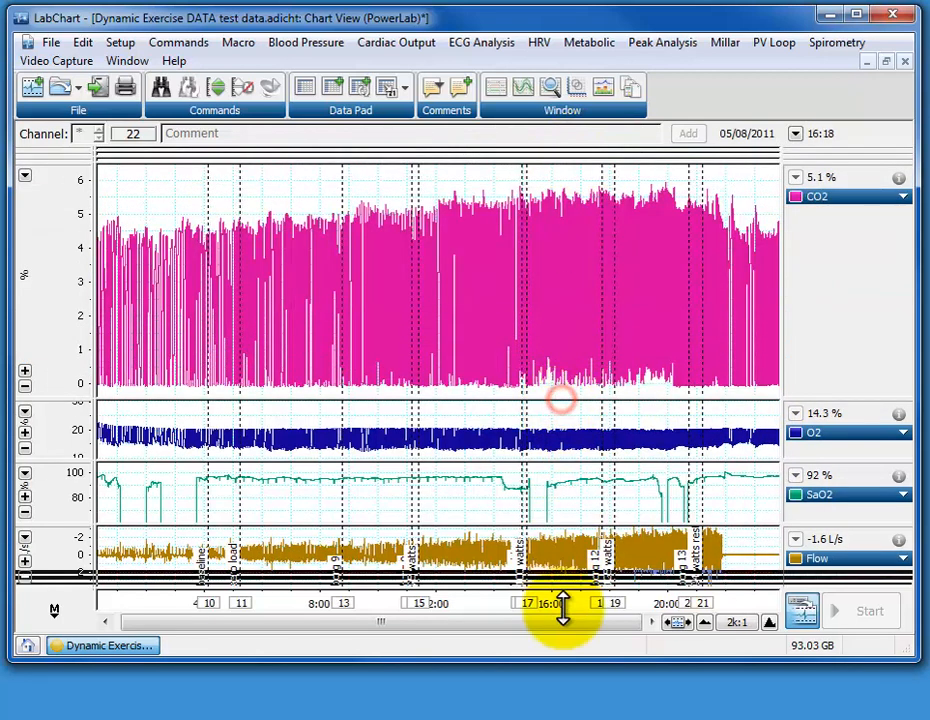
pyautogui.click(772, 623)
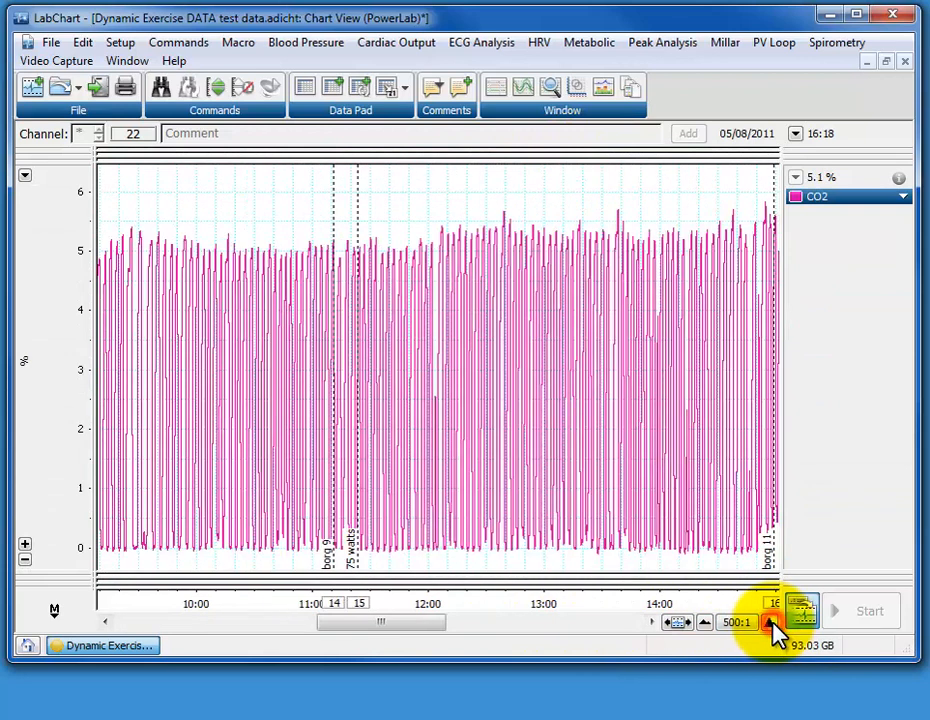
pyautogui.click(772, 623)
pyautogui.click(772, 623)
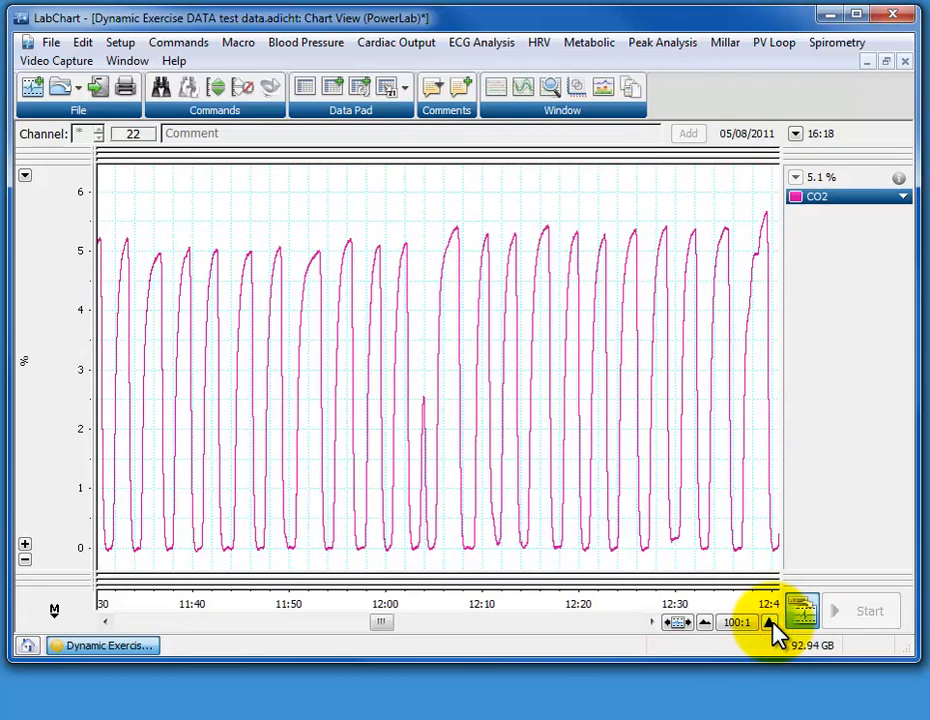
pyautogui.click(772, 623)
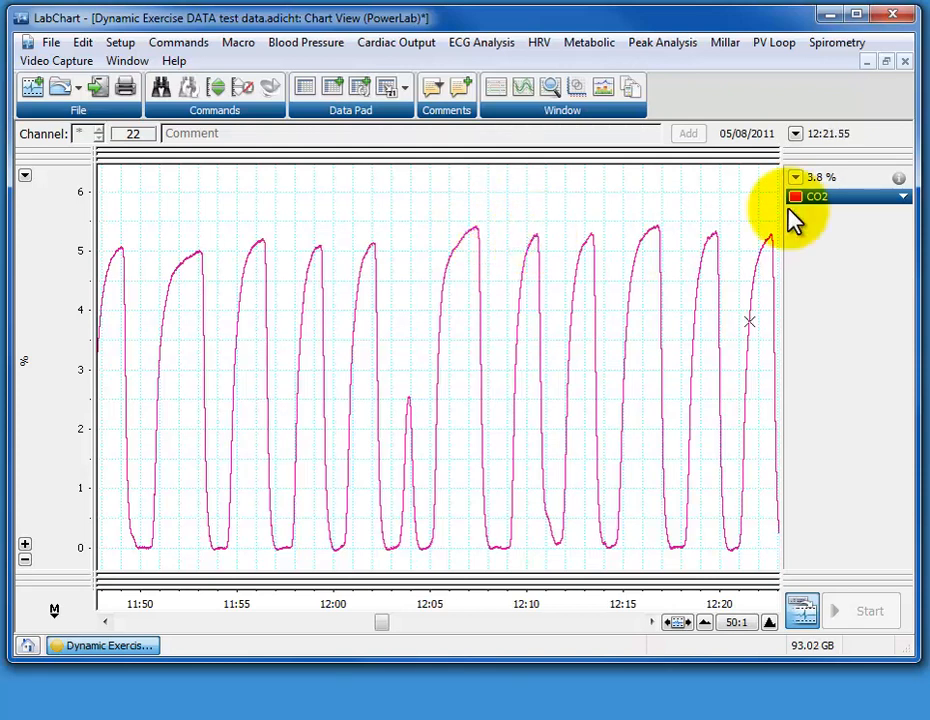
# Float the CO2 channel's reading in a separate mini window, and close that window again
pyautogui.moveTo(833, 185); pyautogui.dragTo(170, 78)
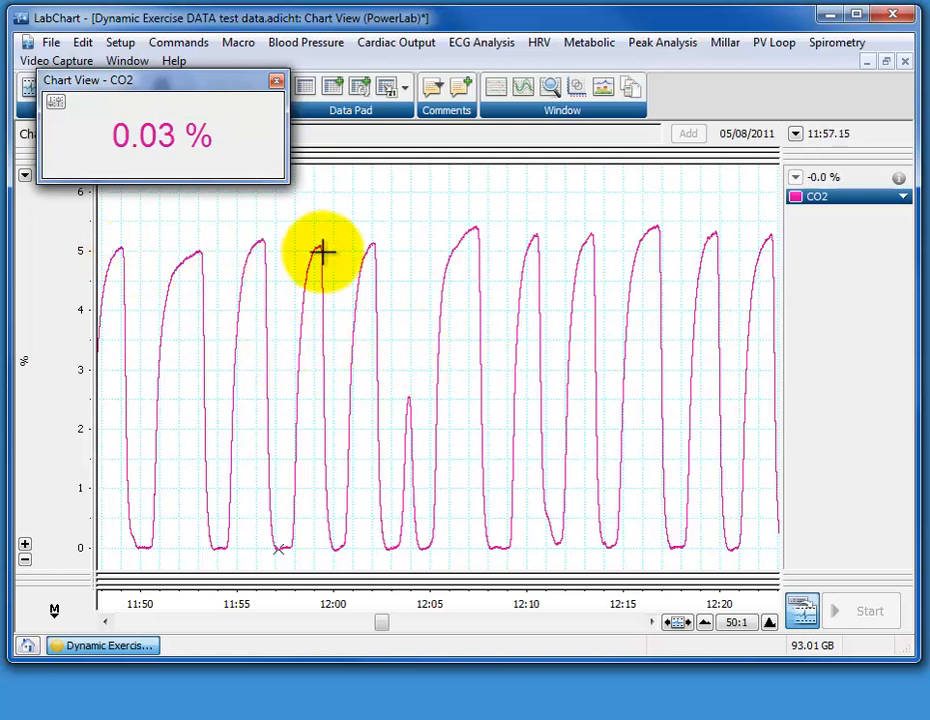
pyautogui.click(277, 82)
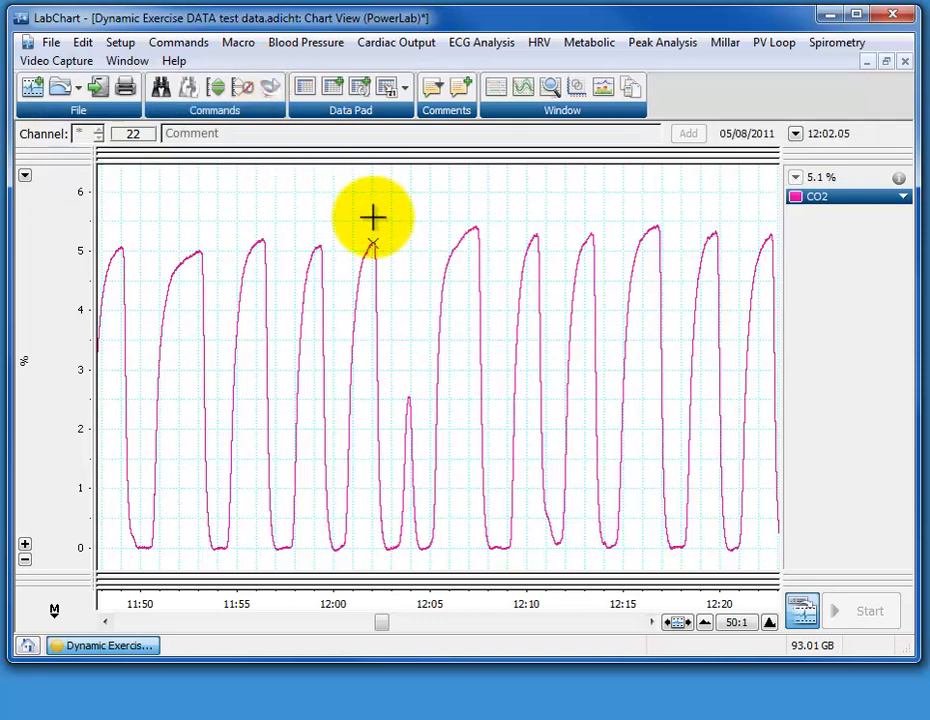
# Increase the number of channels to 8 in the channel settings
pyautogui.click(120, 45)
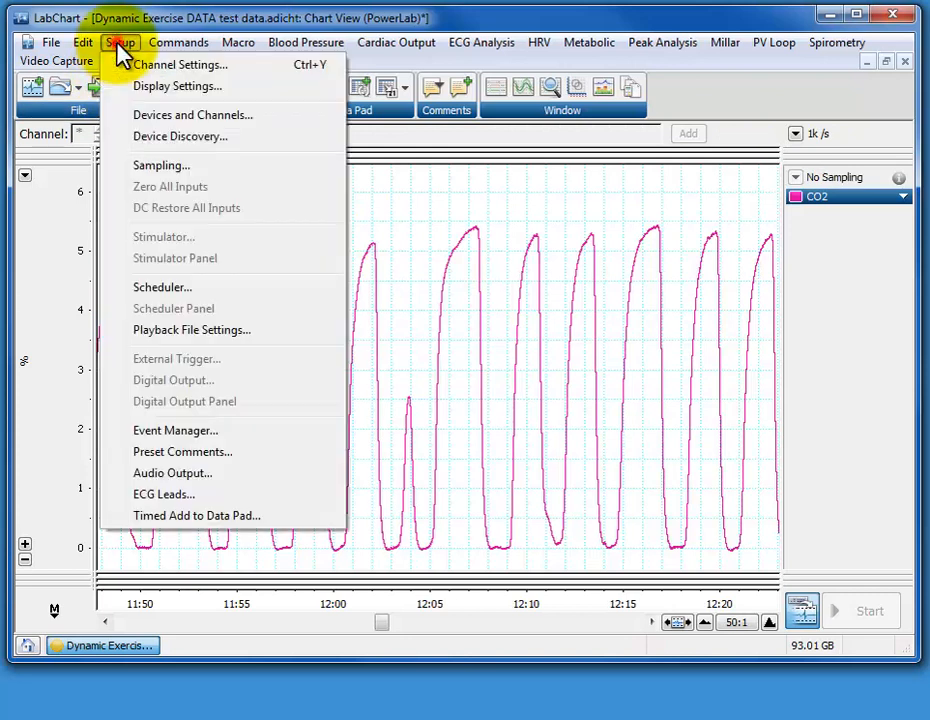
pyautogui.click(181, 75)
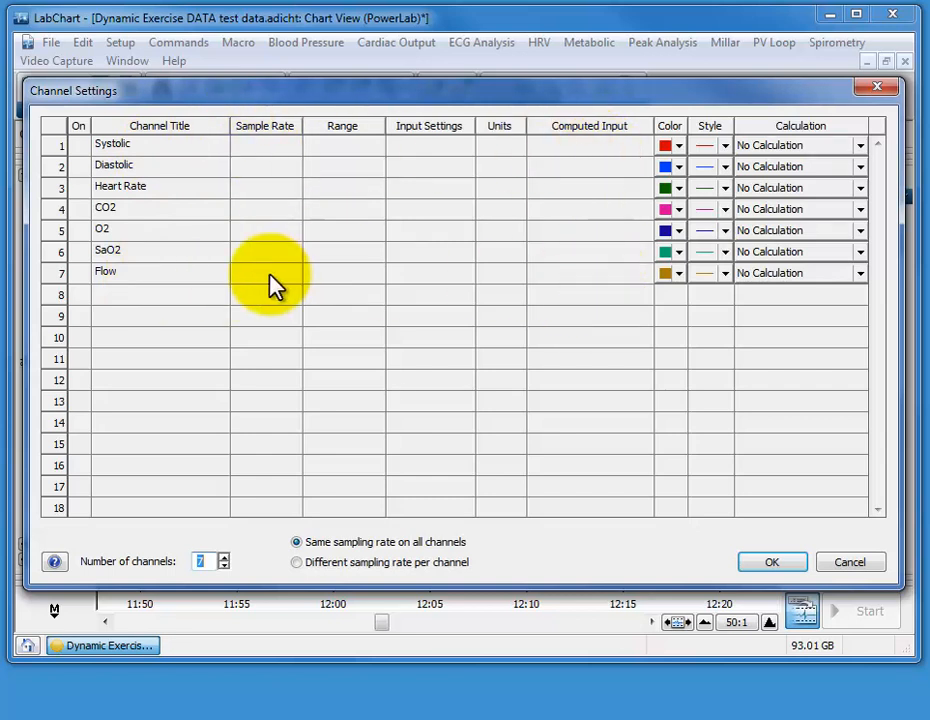
pyautogui.click(113, 292)
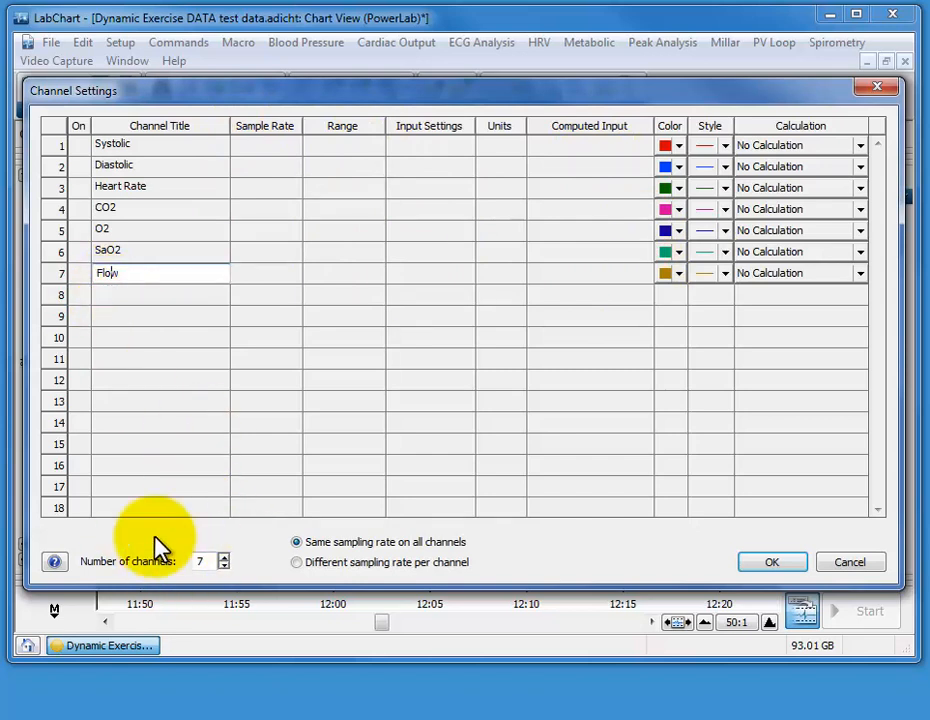
pyautogui.click(224, 556)
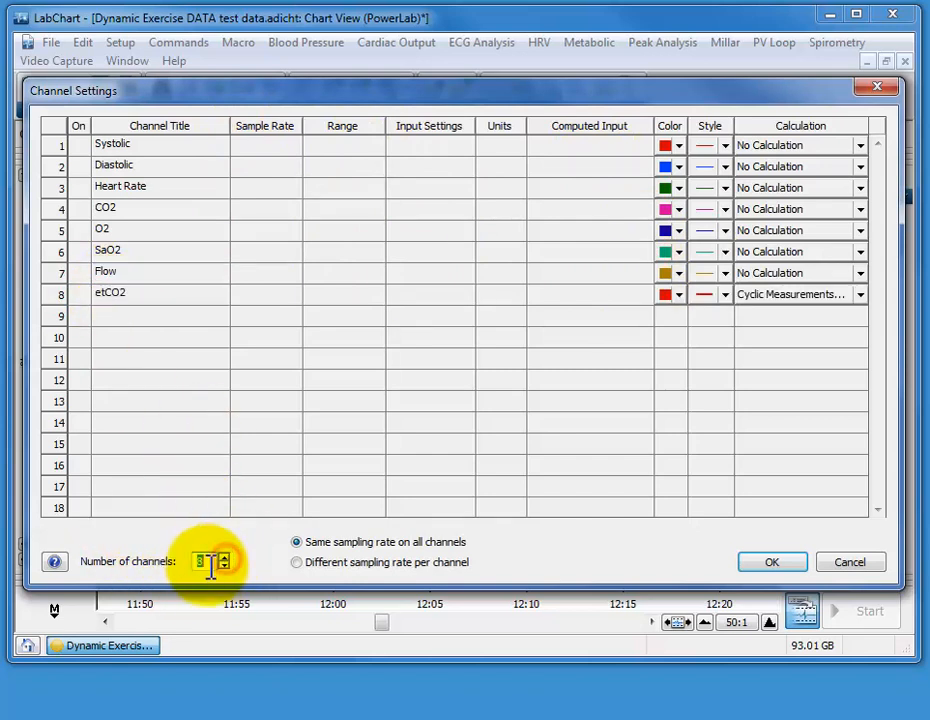
# Rename channel 8 as End Tidal CO2
pyautogui.click(108, 294)
pyautogui.click(136, 294)
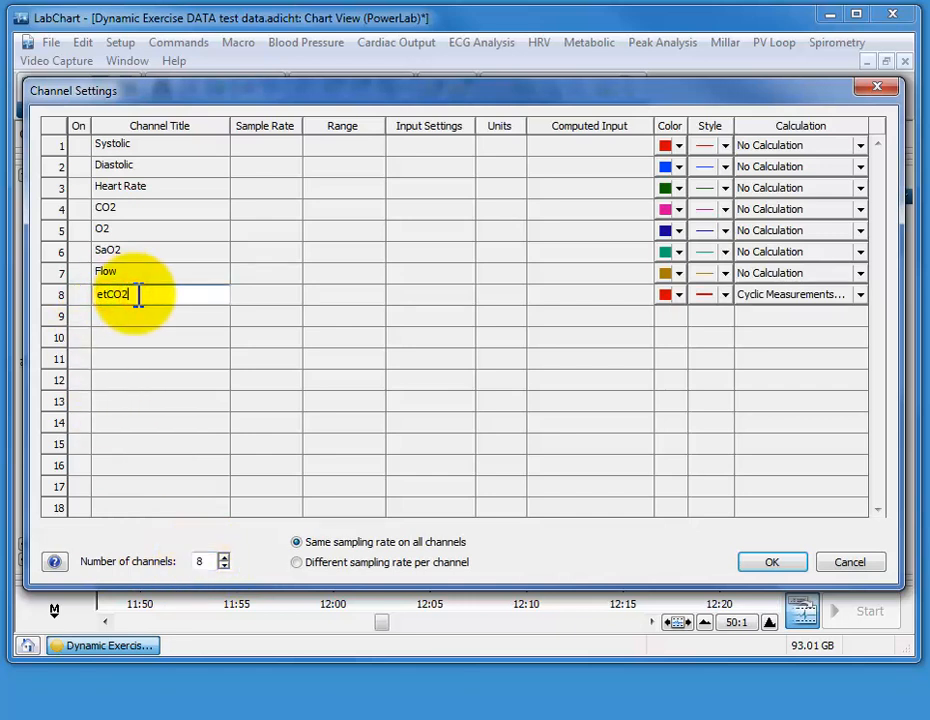
pyautogui.doubleClick(160, 294)
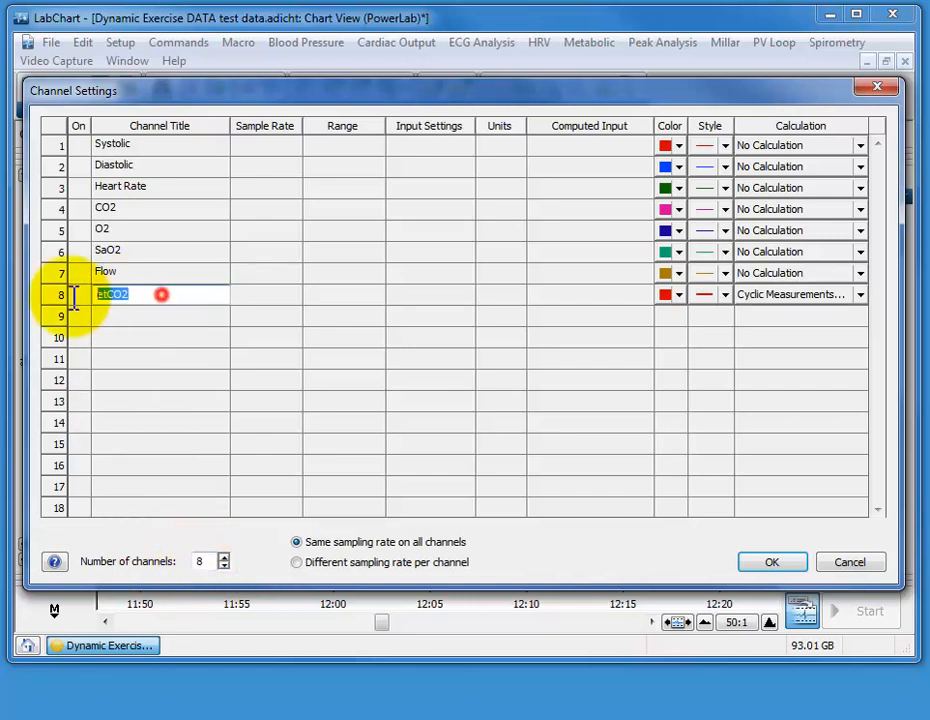
pyautogui.write('End ')
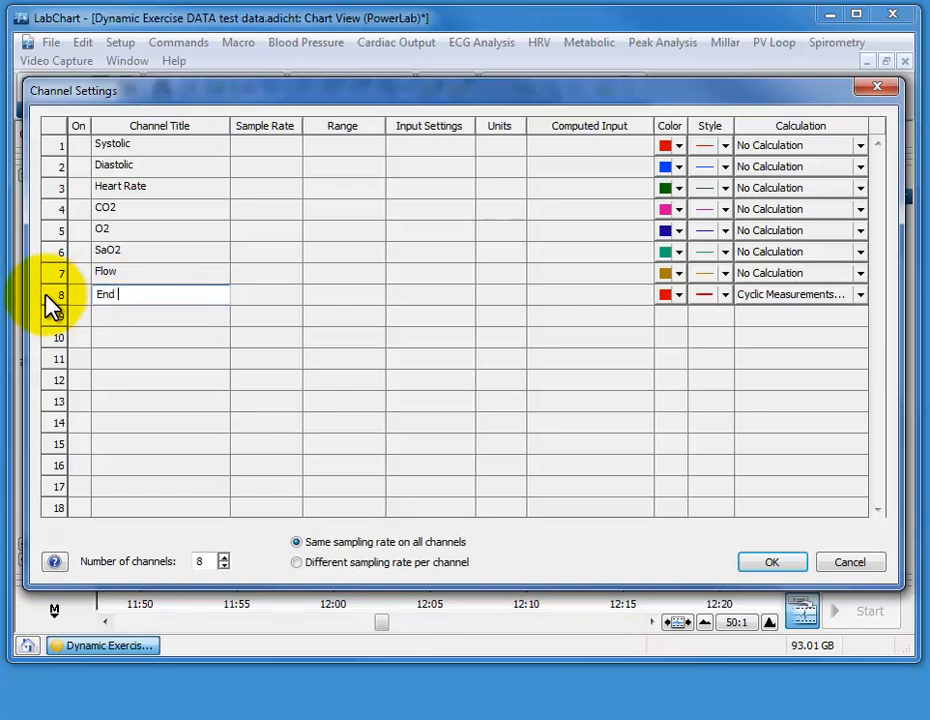
pyautogui.write('Tidal CO2')
pyautogui.click(187, 297)
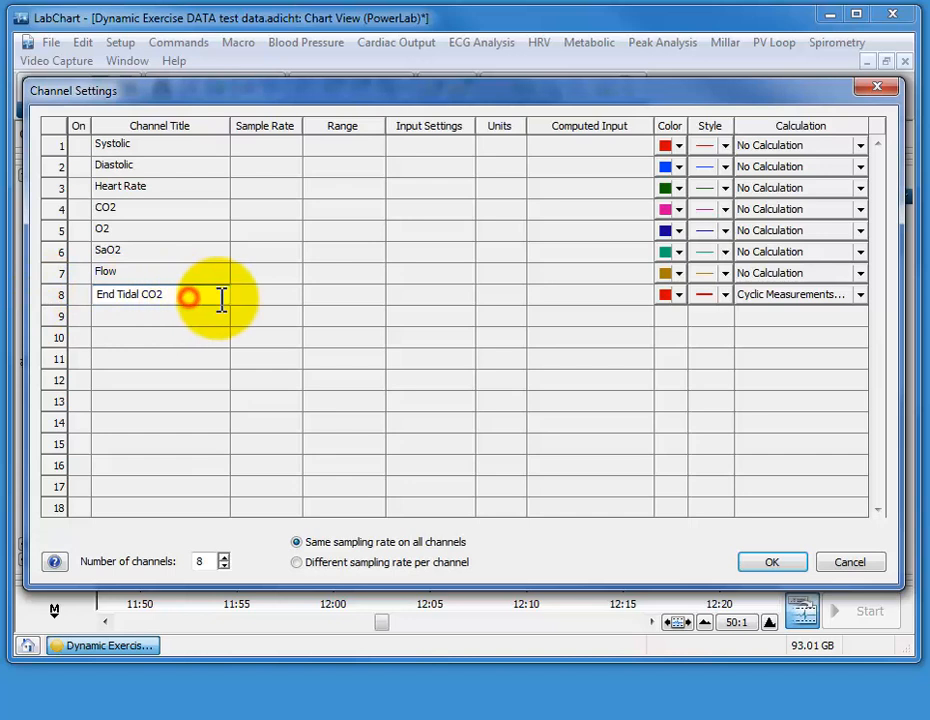
# Reset channel 8 to No Calculation and assign it a new Cyclic Measurements calculation
pyautogui.click(761, 296)
pyautogui.click(750, 316)
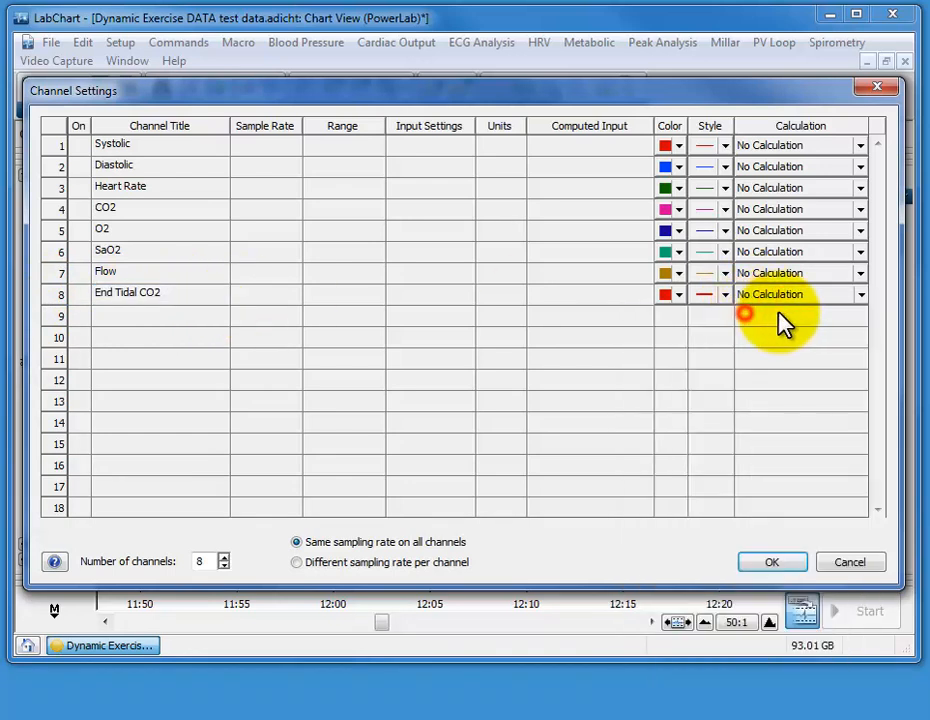
pyautogui.click(780, 298)
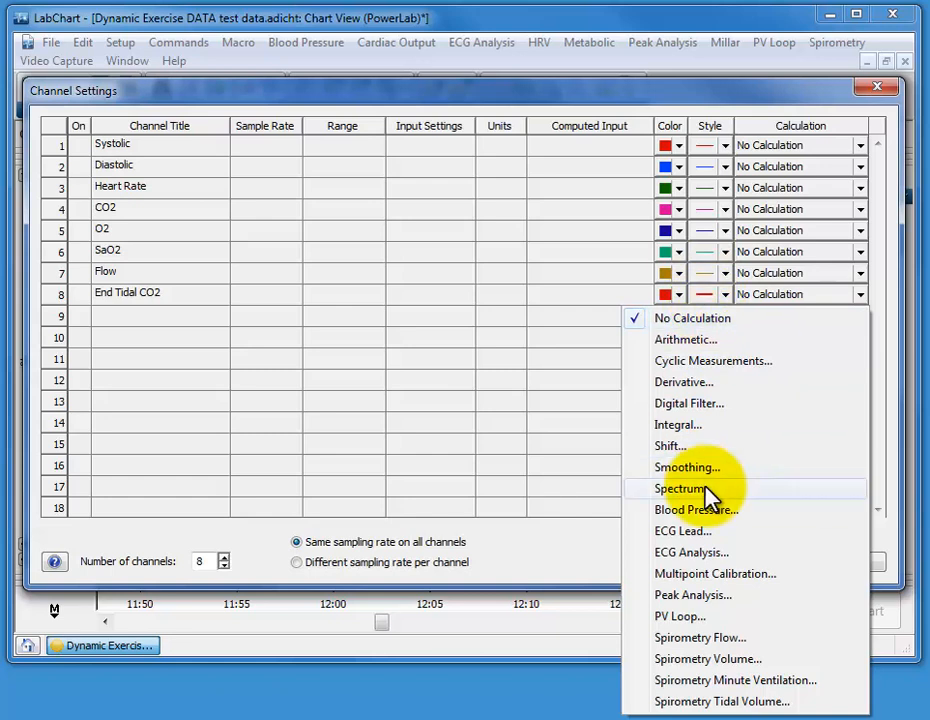
pyautogui.click(707, 365)
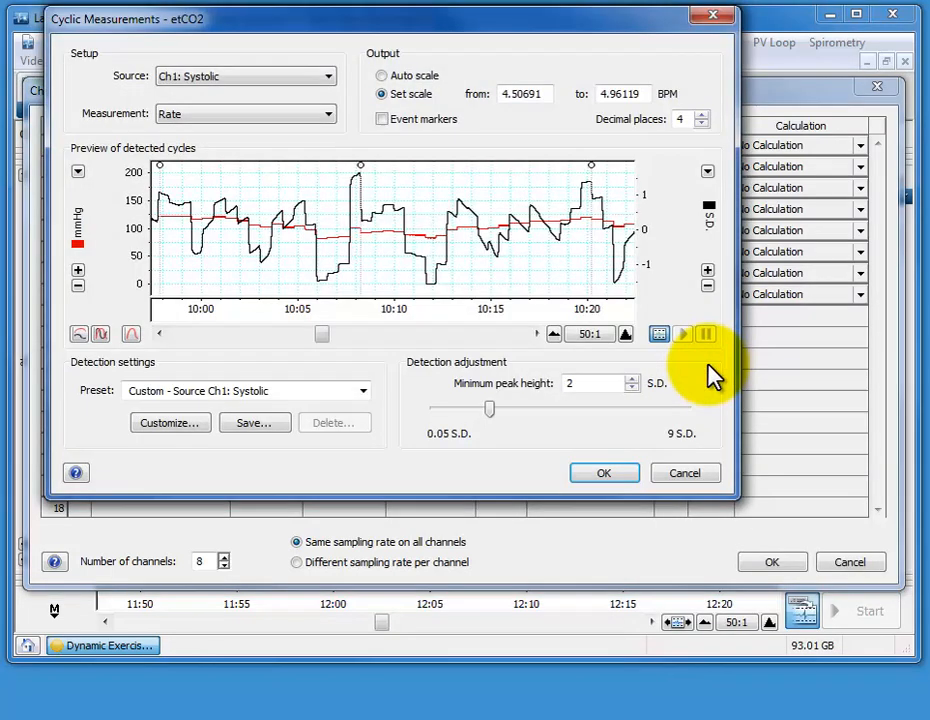
pyautogui.moveTo(401, 20); pyautogui.dragTo(466, 70)
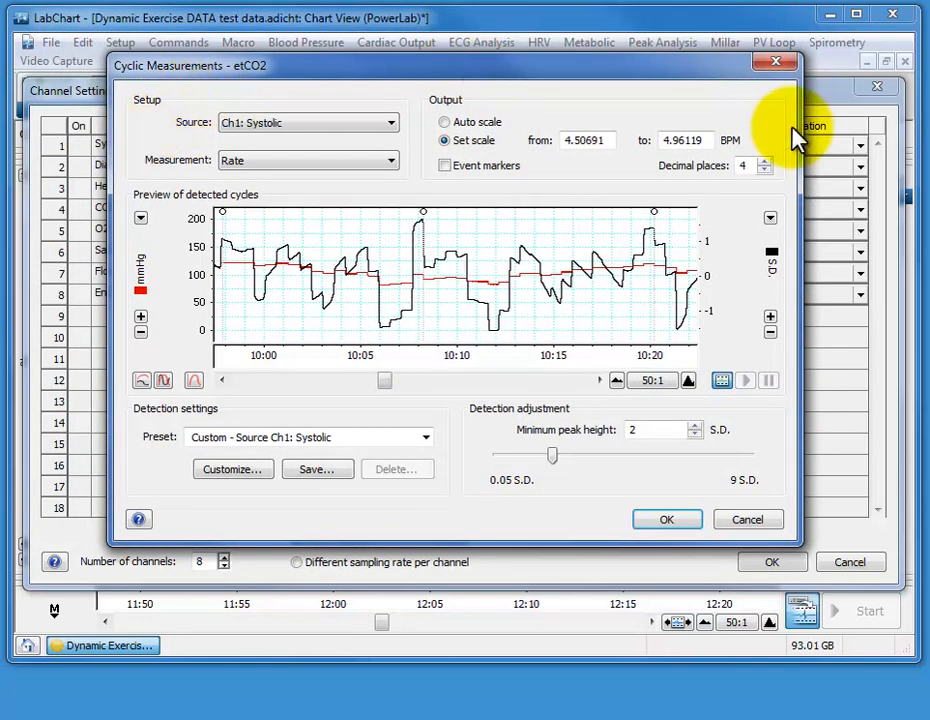
pyautogui.moveTo(698, 72); pyautogui.dragTo(710, 79)
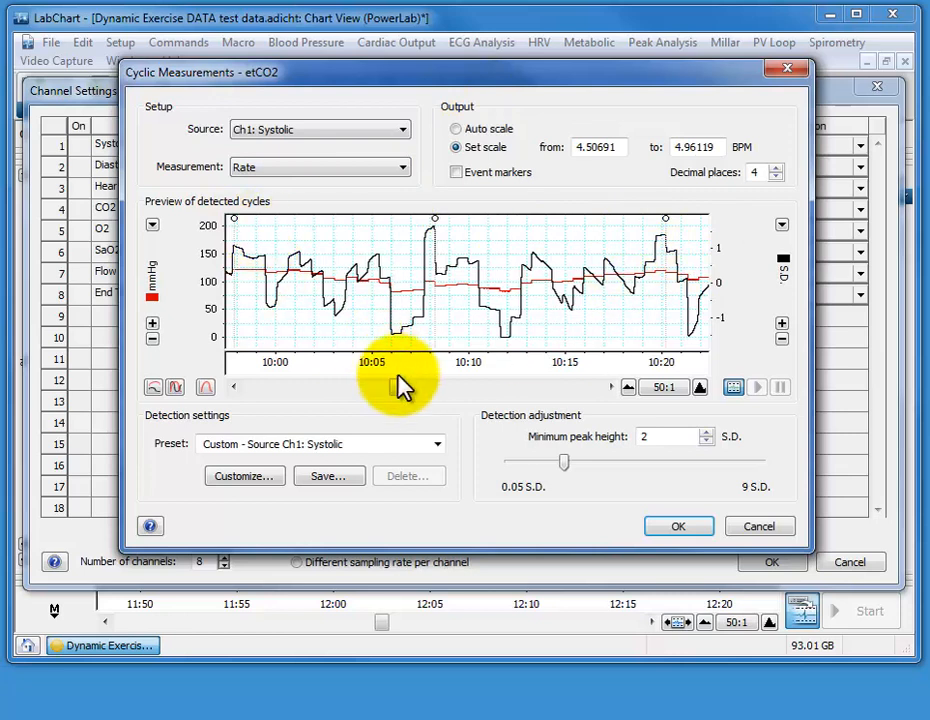
# Set the cyclic measurement's source to Ch4: CO2 and its measurement to Maximum
pyautogui.moveTo(396, 387); pyautogui.dragTo(519, 387)
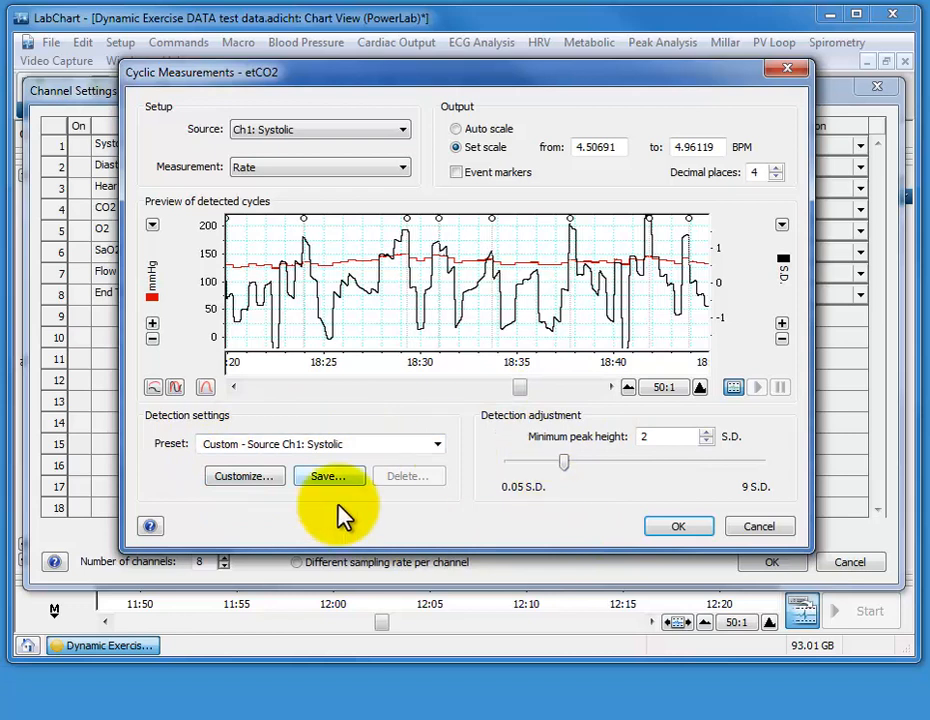
pyautogui.click(258, 131)
pyautogui.click(283, 185)
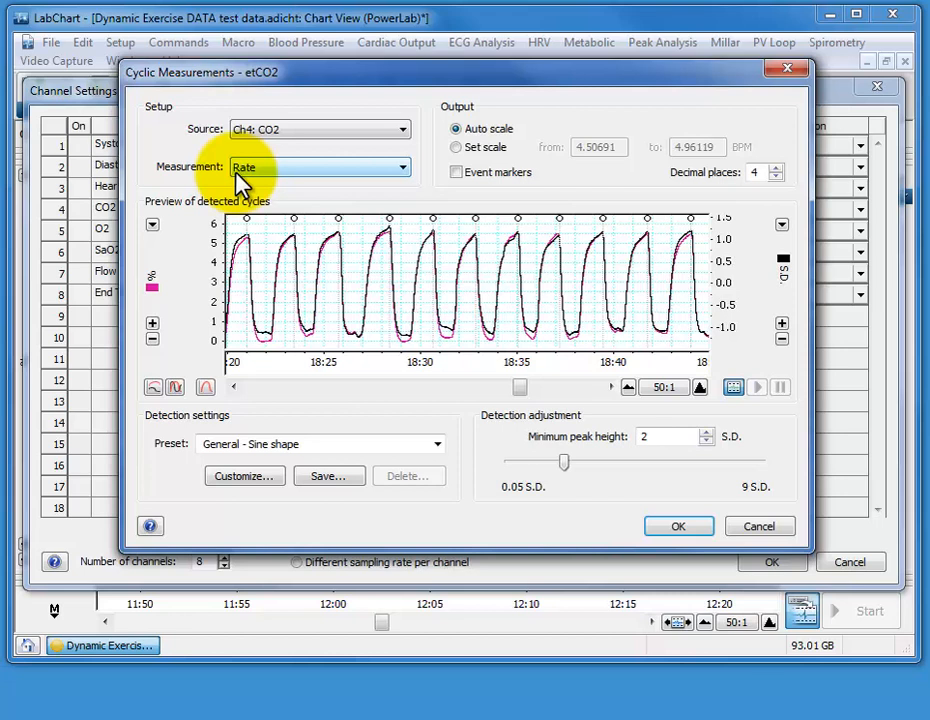
pyautogui.click(280, 170)
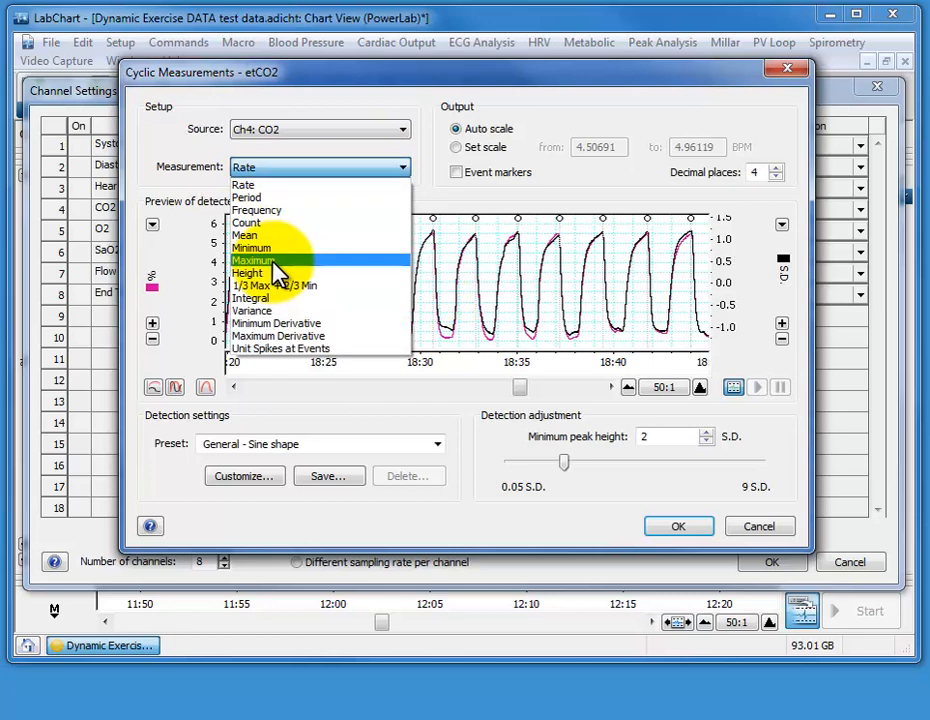
pyautogui.click(273, 262)
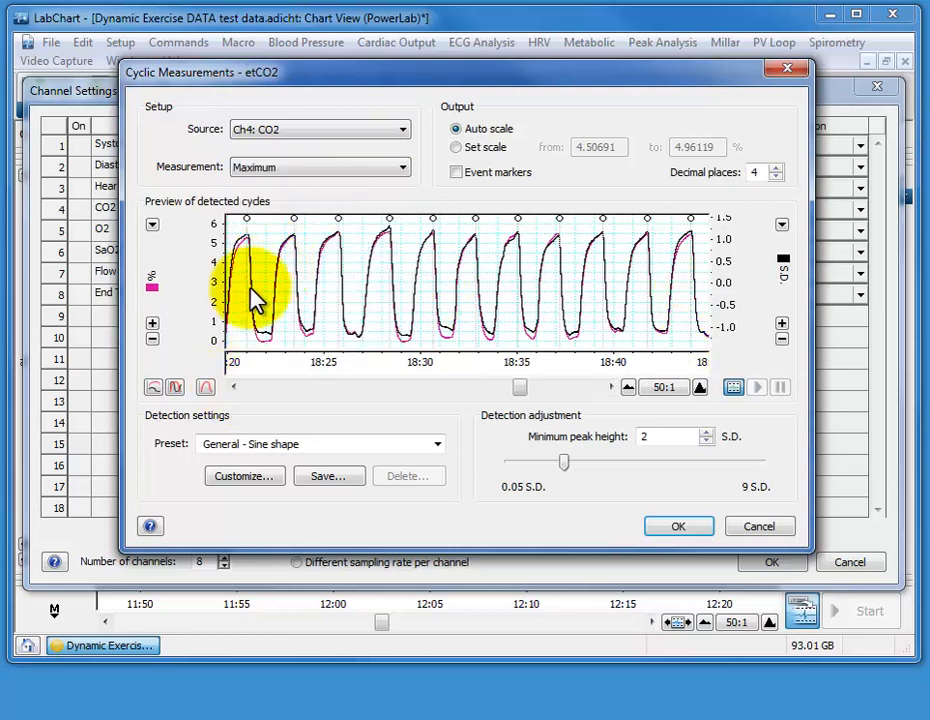
# Keep the output on Auto scale and set its decimal places to 1
pyautogui.click(700, 387)
pyautogui.click(700, 387)
pyautogui.moveTo(520, 388)
pyautogui.mouseDown()
pyautogui.moveTo(457, 391)
pyautogui.moveTo(521, 387)
pyautogui.moveTo(530, 397)
pyautogui.mouseUp()
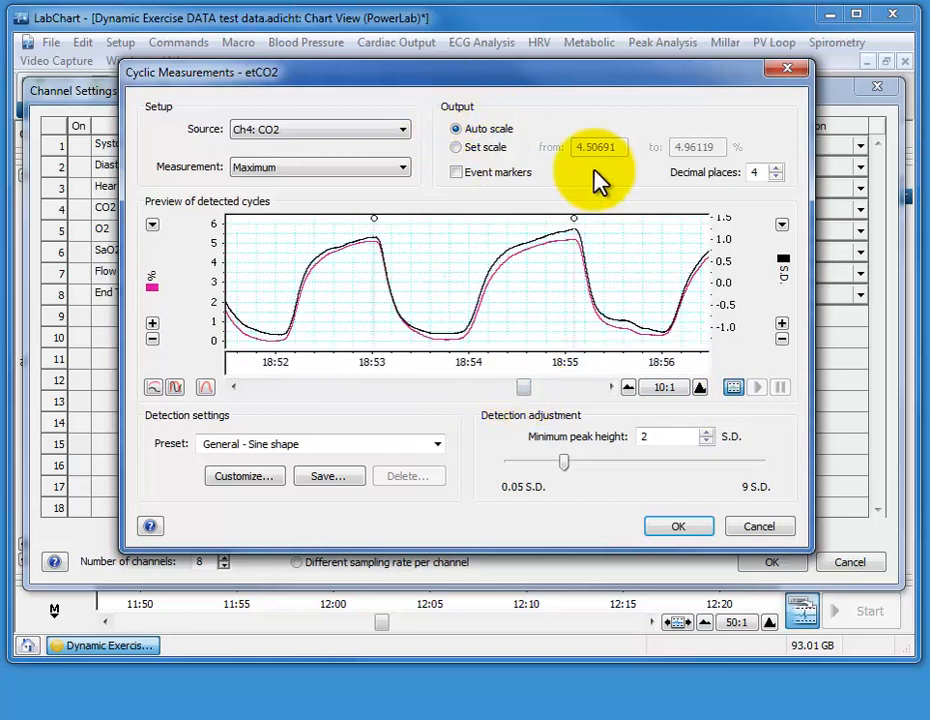
pyautogui.click(489, 130)
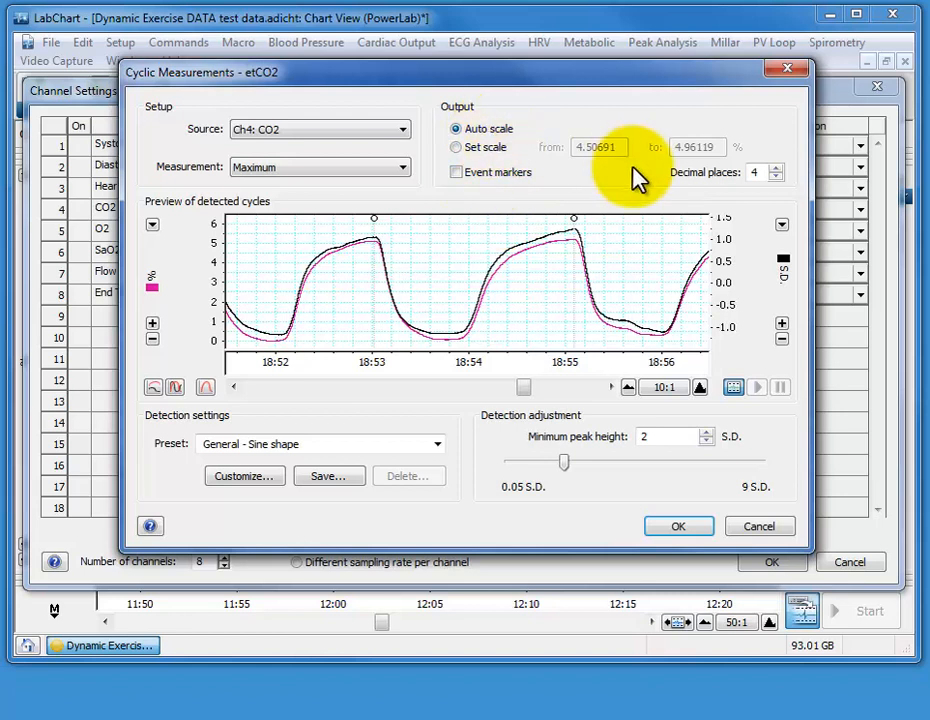
pyautogui.click(757, 173)
pyautogui.click(776, 168)
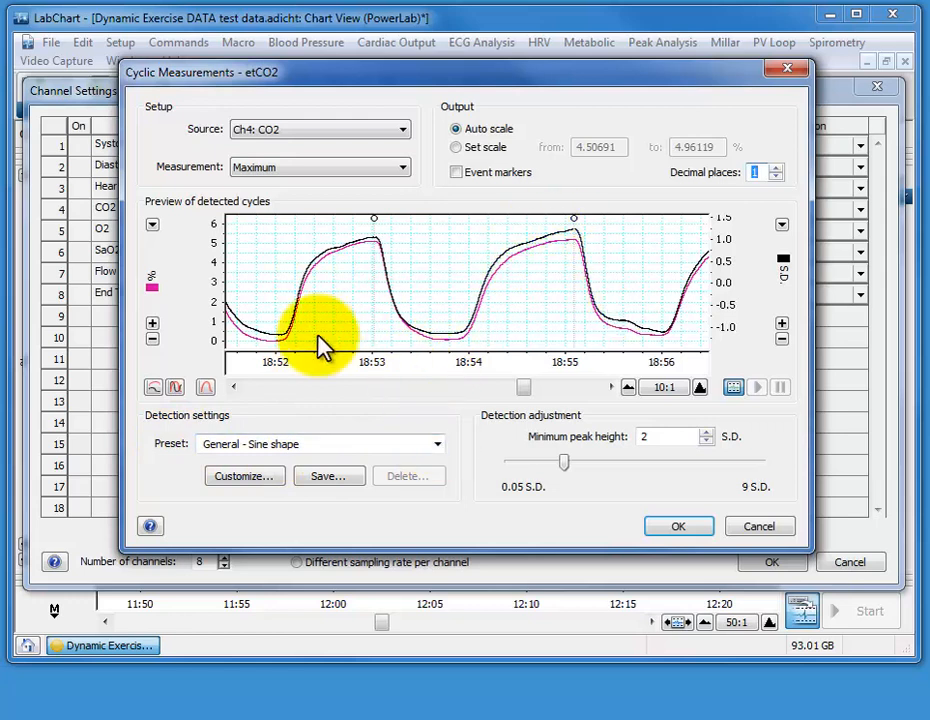
# Apply the Respiration - Air Flow detection preset and check the peak markers on several breaths in the preview
pyautogui.moveTo(523, 388); pyautogui.dragTo(532, 390)
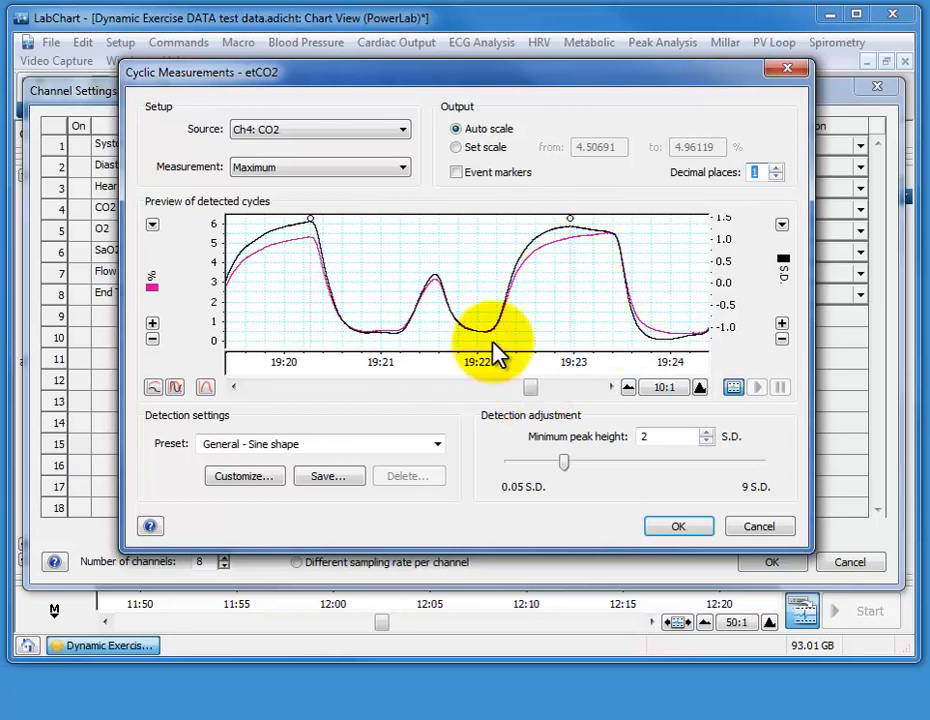
pyautogui.click(437, 445)
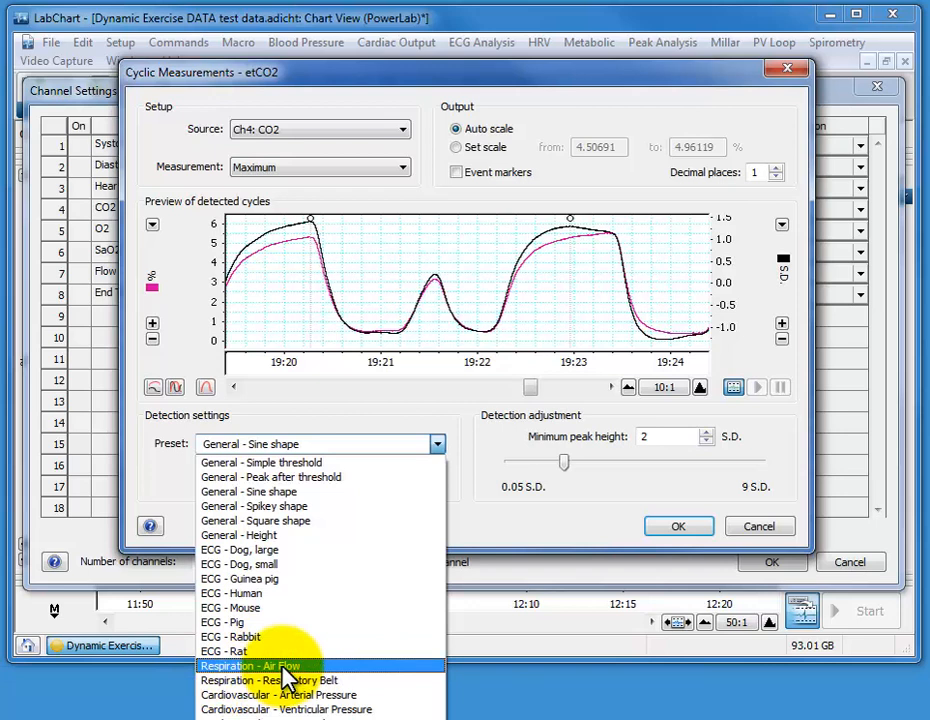
pyautogui.click(250, 666)
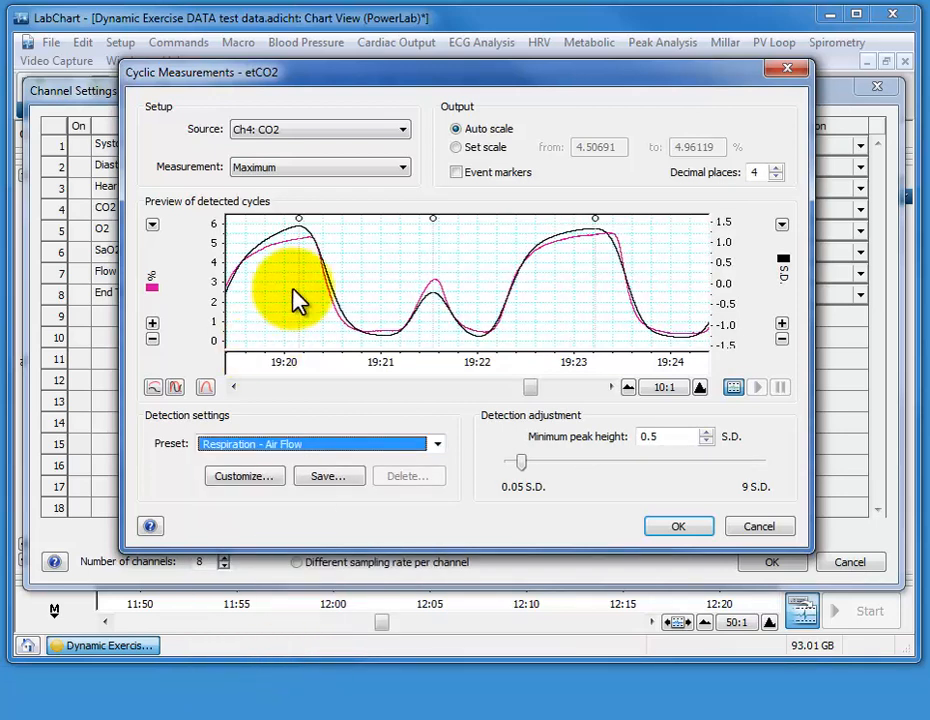
pyautogui.click(556, 392)
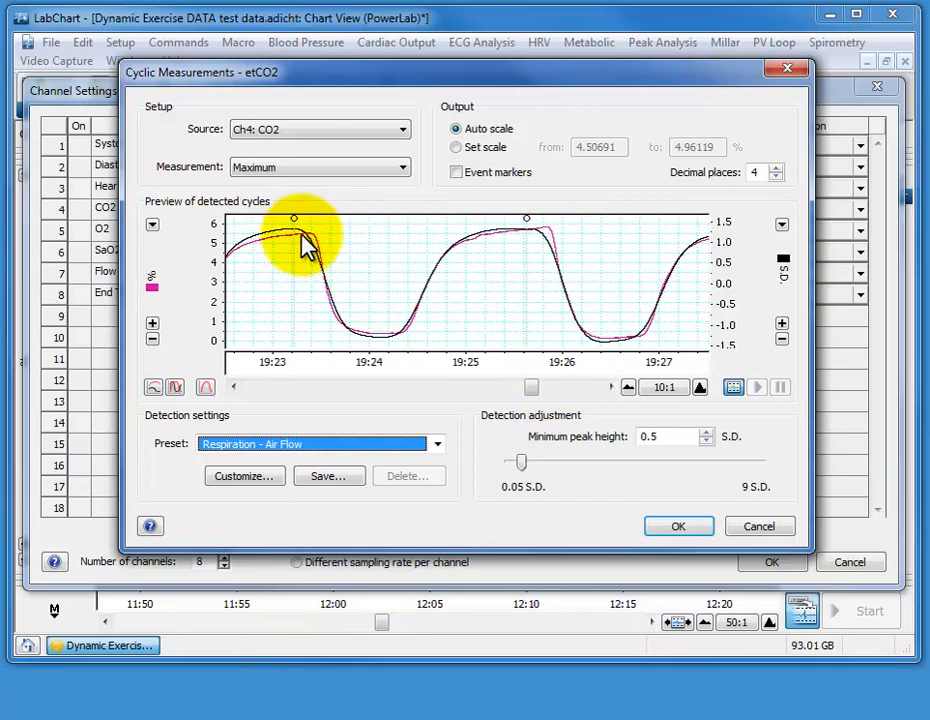
pyautogui.click(490, 388)
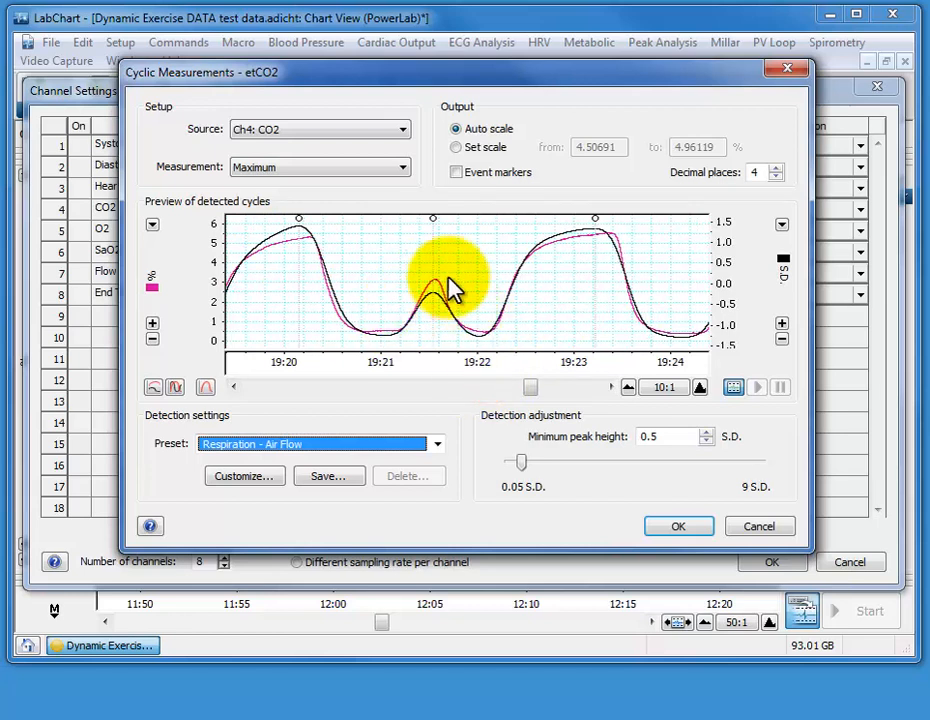
pyautogui.click(515, 387)
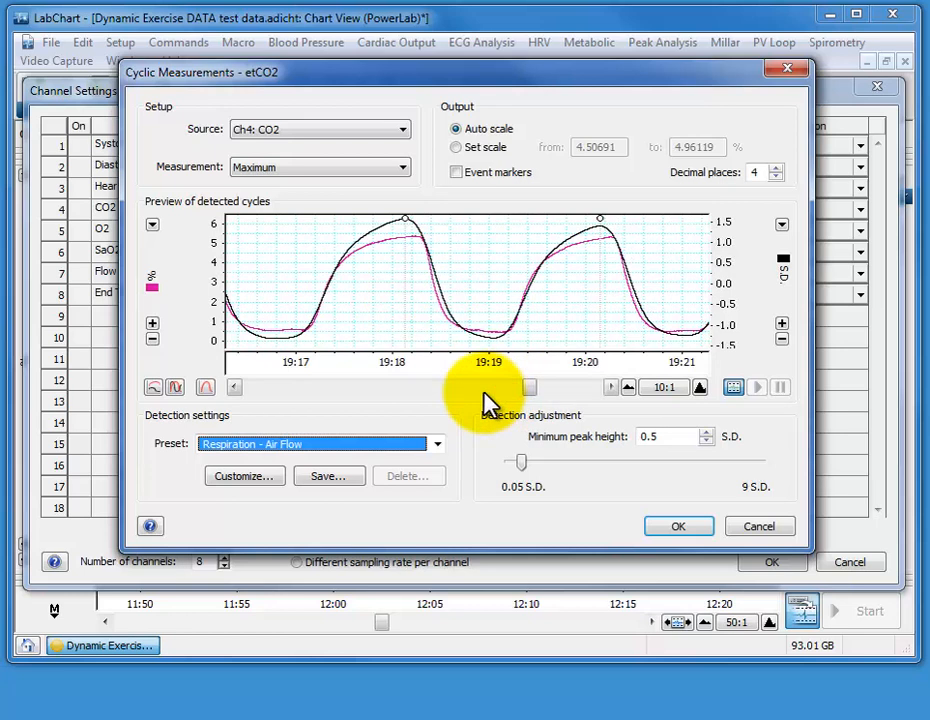
pyautogui.click(700, 388)
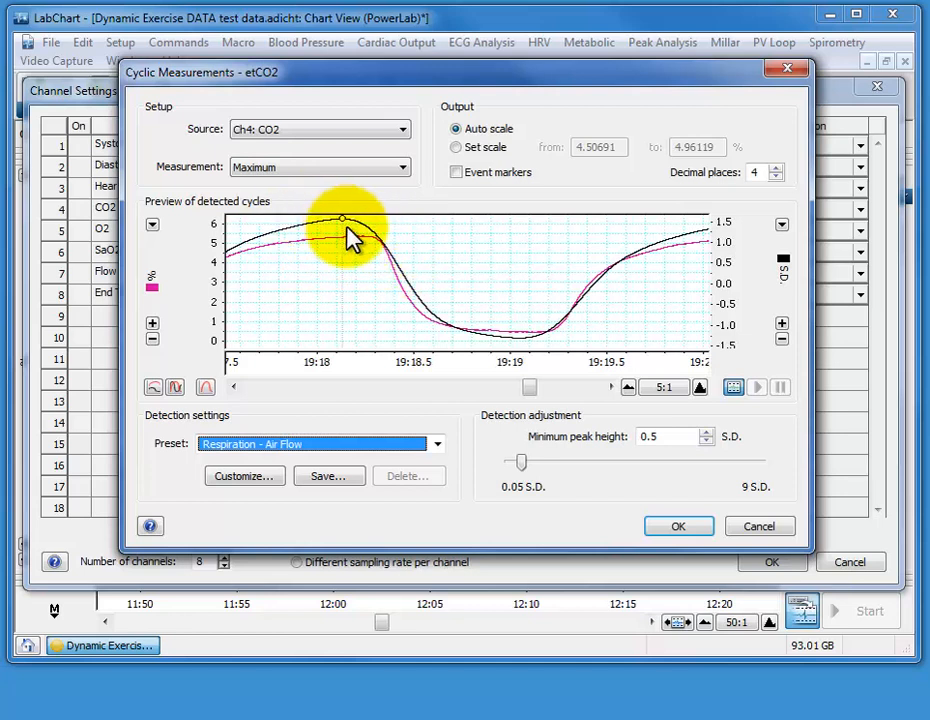
# Customize the Respiration - Air Flow detection settings by turning off smoothing, and check the peak markers on several breaths at 10:1
pyautogui.click(247, 478)
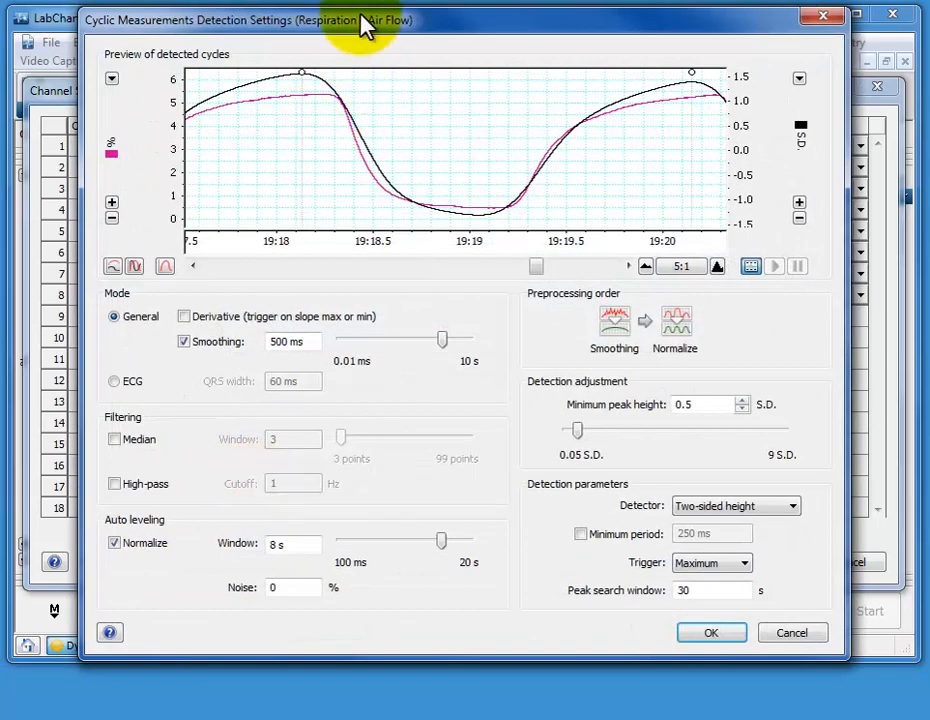
pyautogui.moveTo(365, 24); pyautogui.dragTo(363, 38)
pyautogui.click(643, 281)
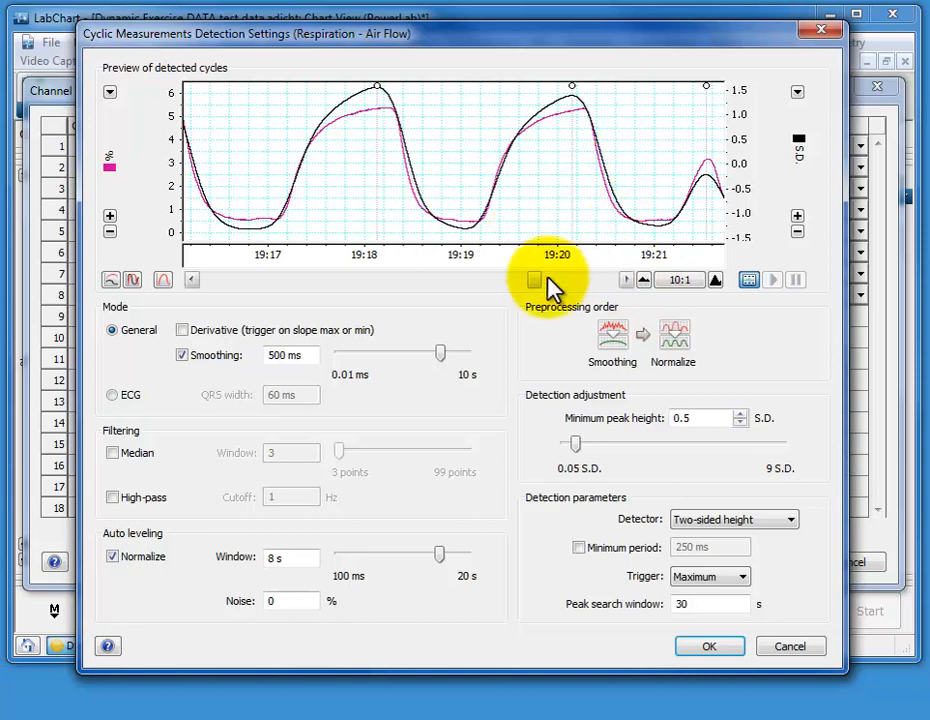
pyautogui.moveTo(534, 279); pyautogui.dragTo(552, 279)
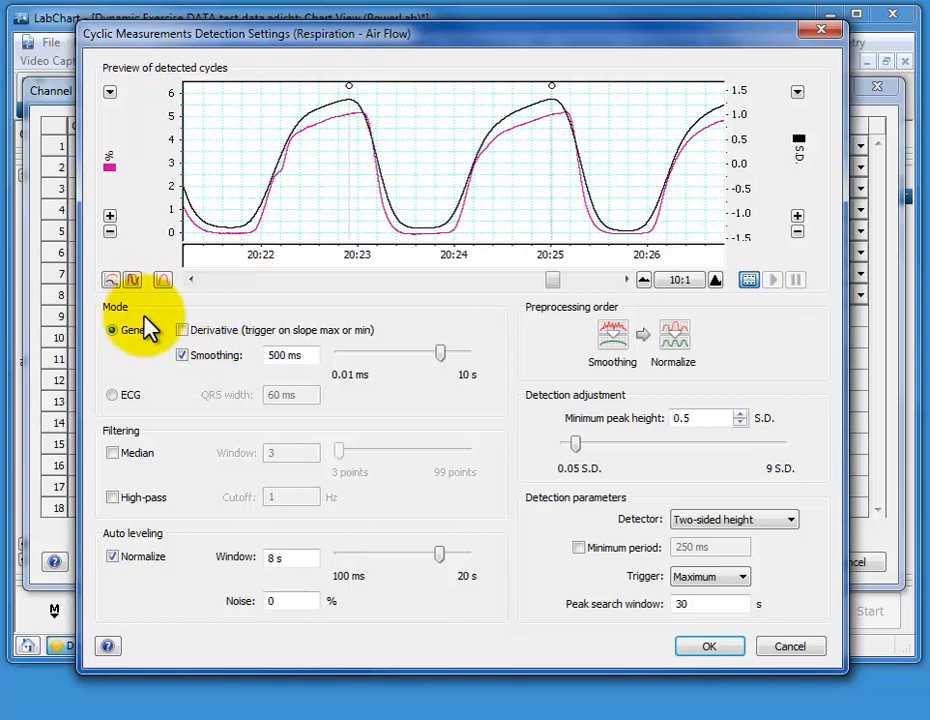
pyautogui.click(183, 356)
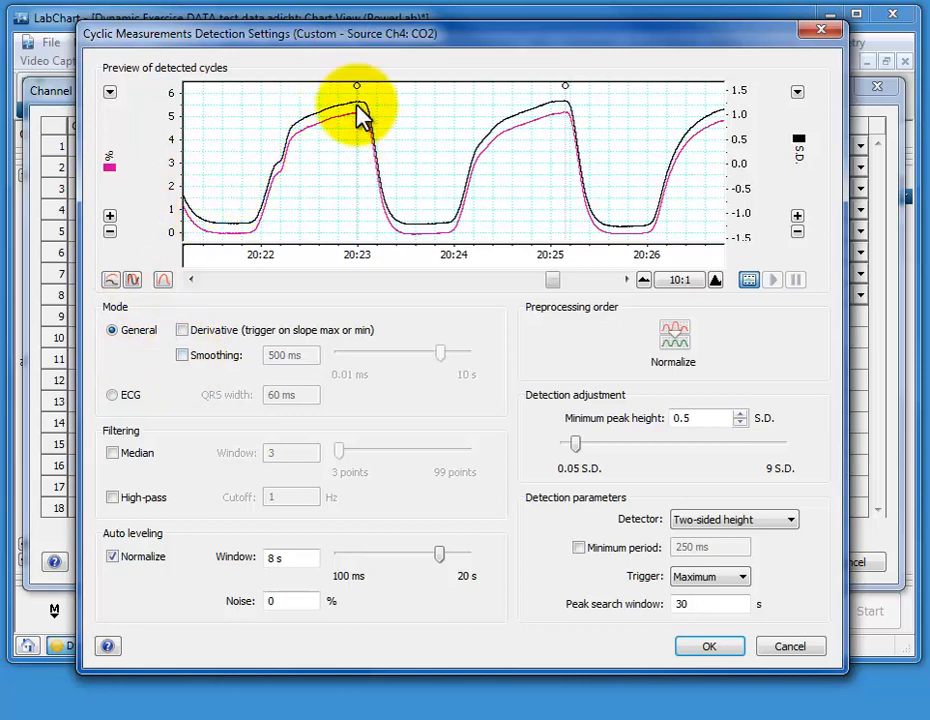
pyautogui.click(584, 284)
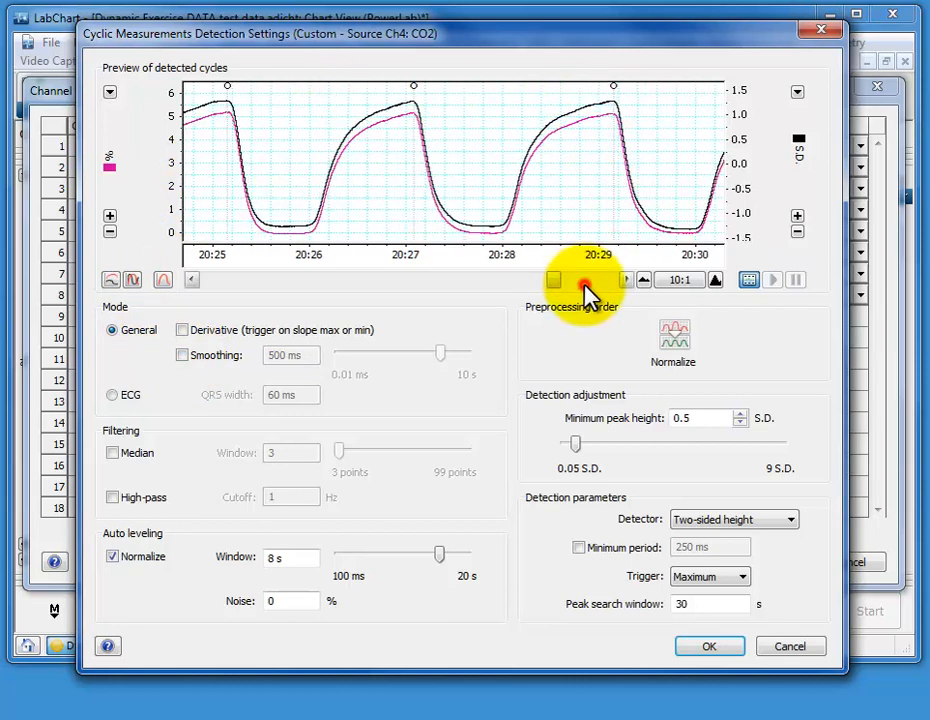
pyautogui.click(589, 284)
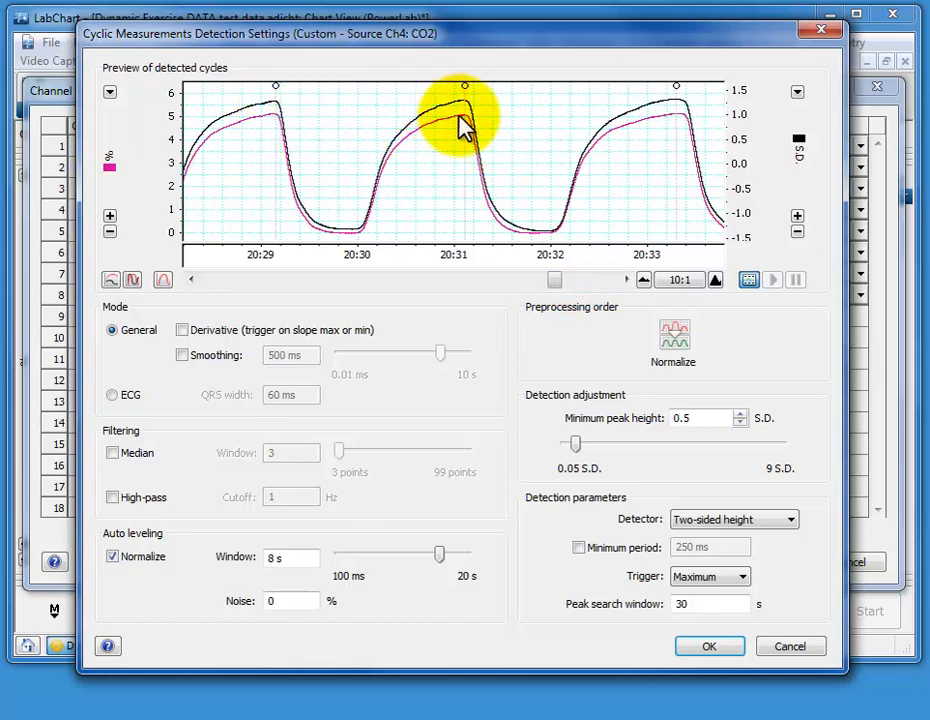
pyautogui.click(600, 280)
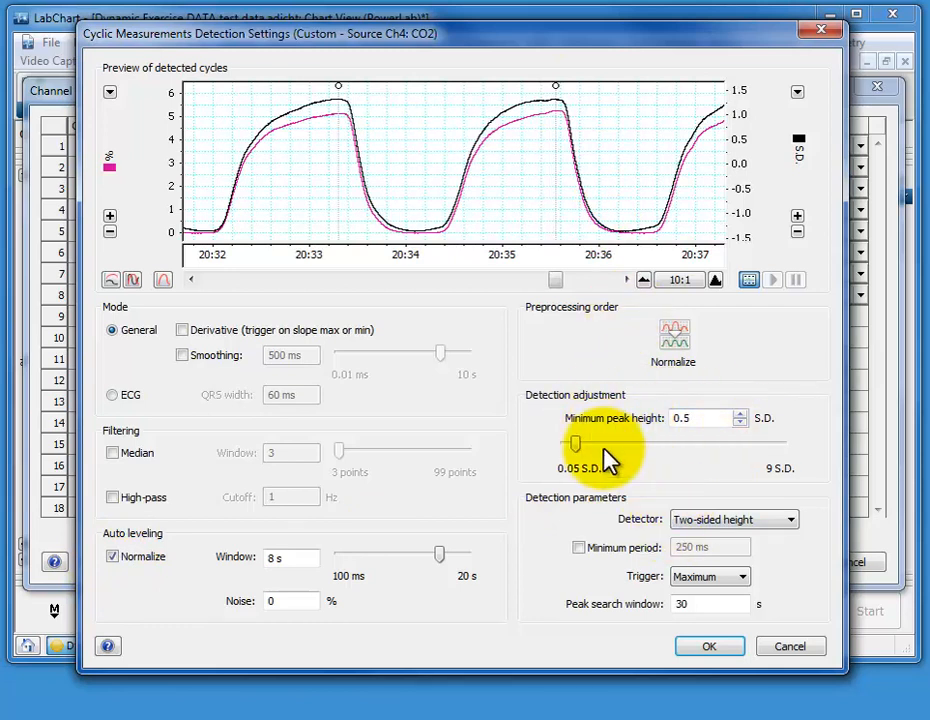
# Try a minimum peak height of 1.7 S.D. on the shallow breaths in the preview, and settle on 0.95 S.D
pyautogui.moveTo(556, 279); pyautogui.dragTo(542, 281)
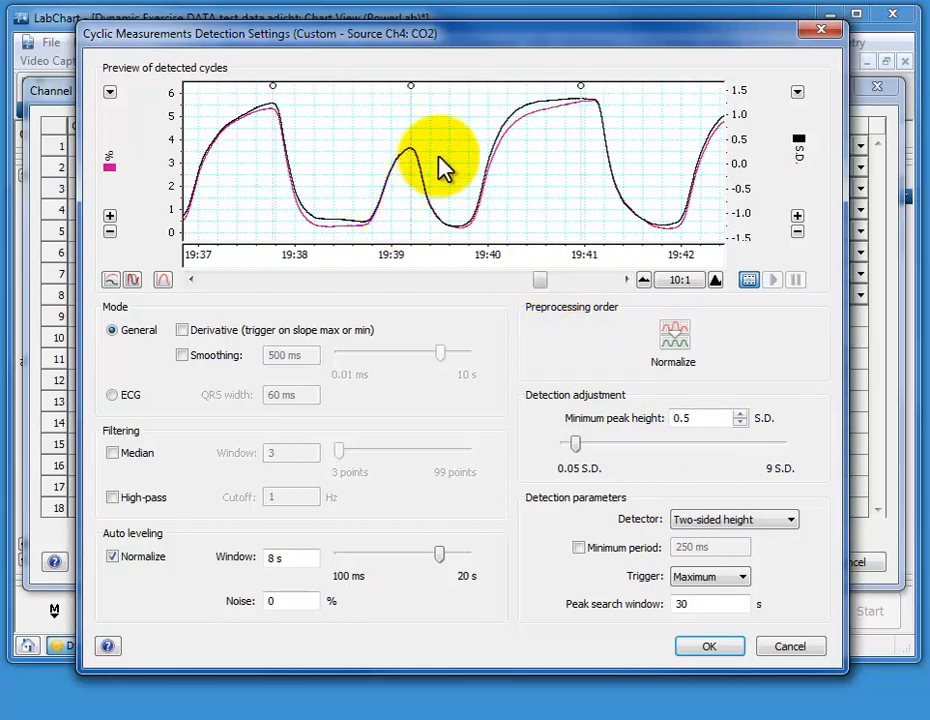
pyautogui.moveTo(590, 446)
pyautogui.mouseDown()
pyautogui.moveTo(557, 446)
pyautogui.moveTo(604, 447)
pyautogui.mouseUp()
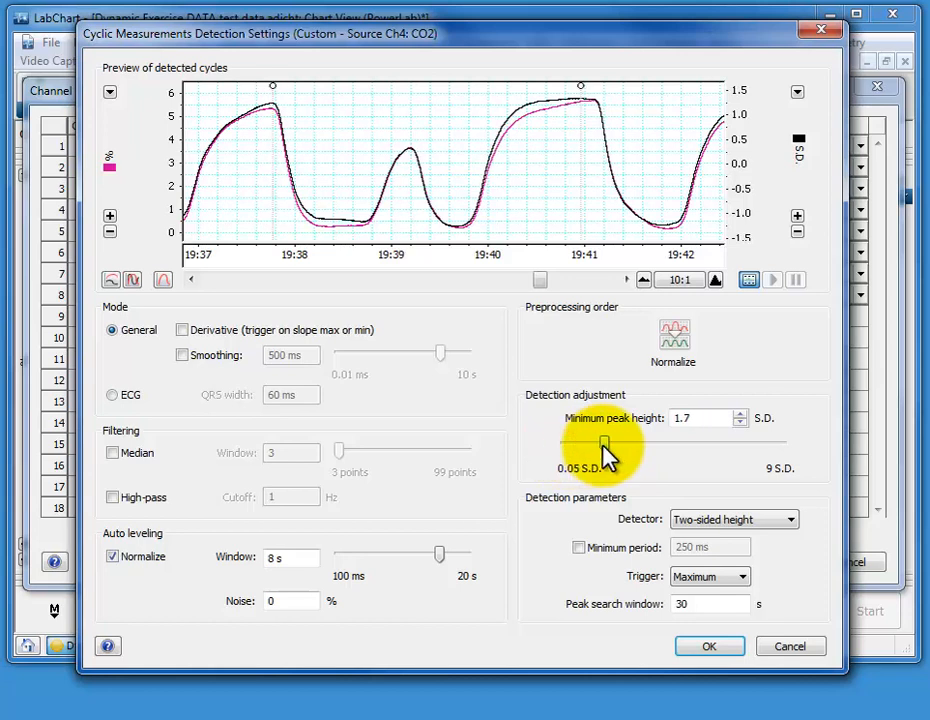
pyautogui.moveTo(548, 280)
pyautogui.mouseDown()
pyautogui.moveTo(517, 284)
pyautogui.moveTo(538, 284)
pyautogui.mouseUp()
pyautogui.click(626, 281)
pyautogui.moveTo(626, 281); pyautogui.dragTo(626, 281)
pyautogui.moveTo(610, 441)
pyautogui.mouseDown()
pyautogui.moveTo(618, 444)
pyautogui.moveTo(603, 455)
pyautogui.mouseUp()
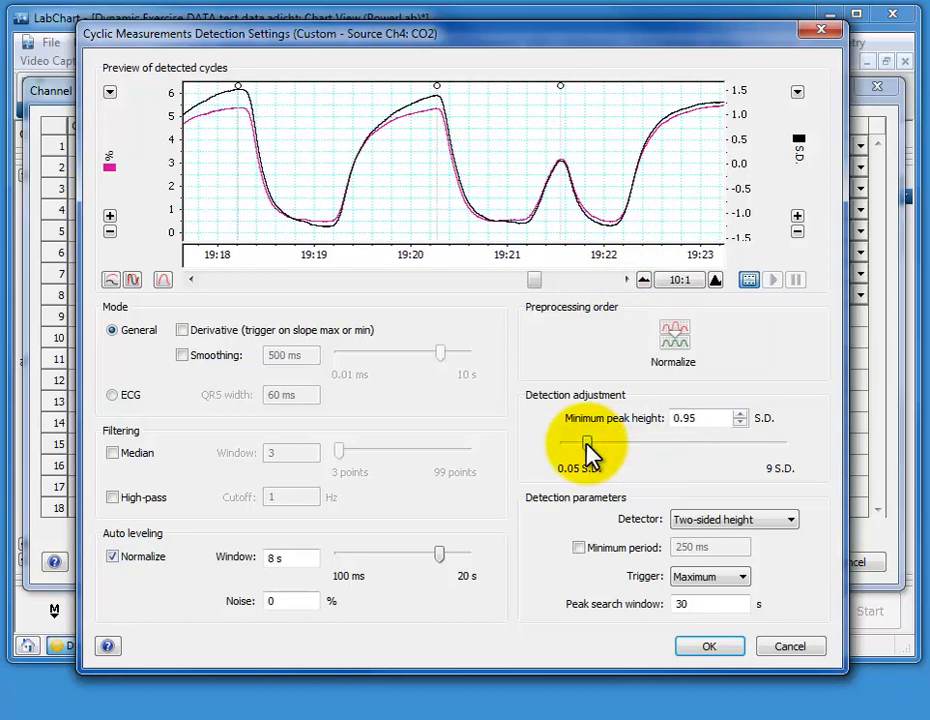
# Review the peak markers on an earlier stretch of CO2 breaths, from about 17:35 to 18:21
pyautogui.moveTo(536, 282); pyautogui.dragTo(504, 276)
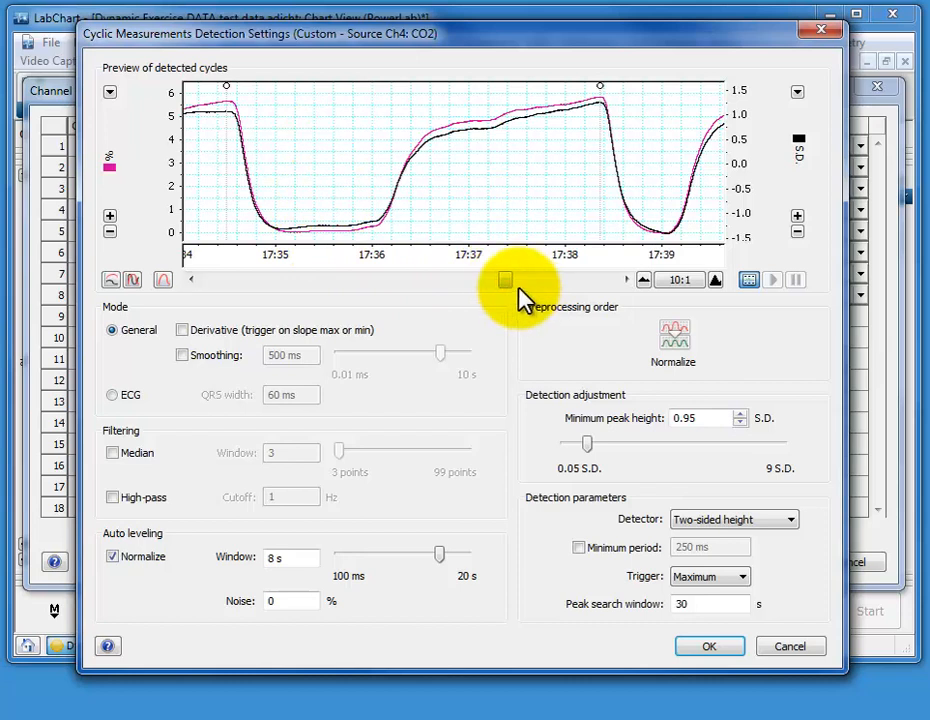
pyautogui.click(556, 284)
pyautogui.click(557, 283)
pyautogui.click(557, 283)
pyautogui.click(557, 283)
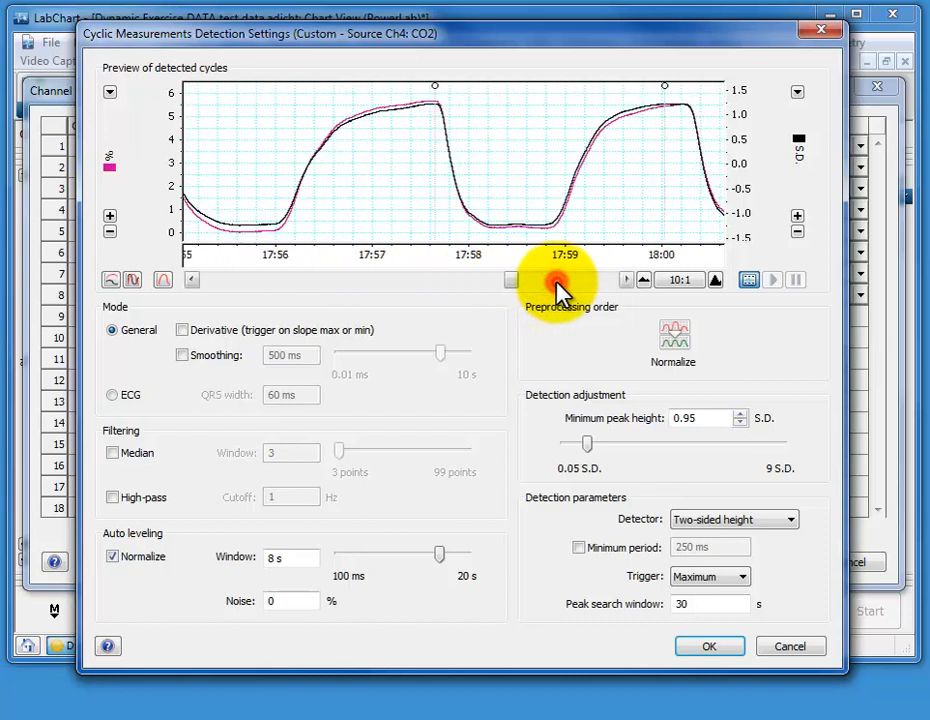
pyautogui.click(557, 283)
pyautogui.click(557, 283)
pyautogui.click(557, 283)
pyautogui.click(557, 283)
pyautogui.click(557, 283)
pyautogui.click(557, 283)
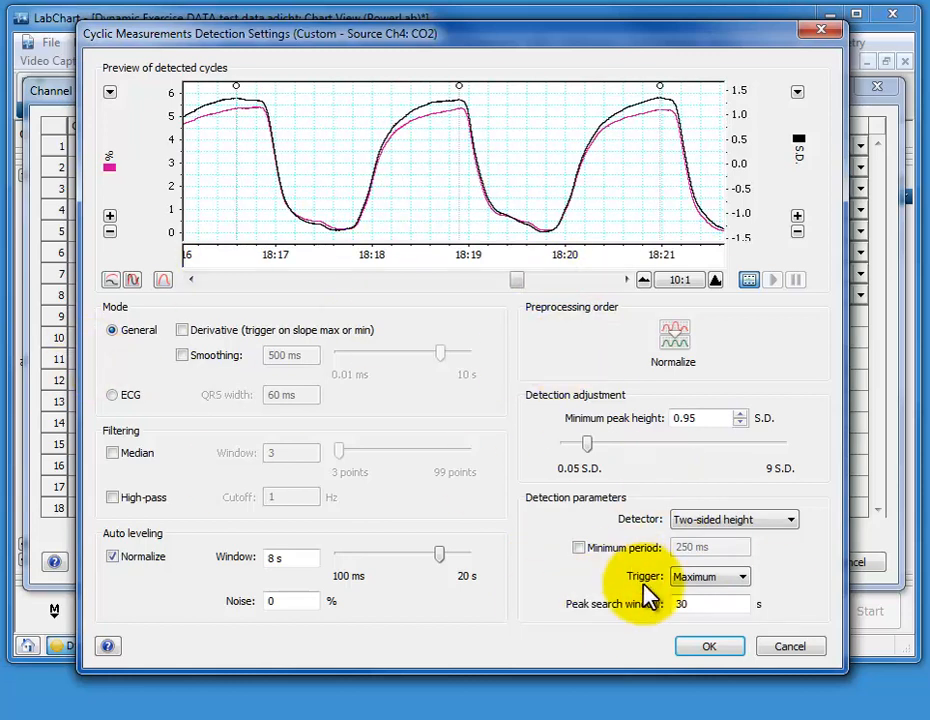
# Apply the custom detection settings and the cyclic calculation with the current peak search window, and accept the channel settings
pyautogui.click(710, 648)
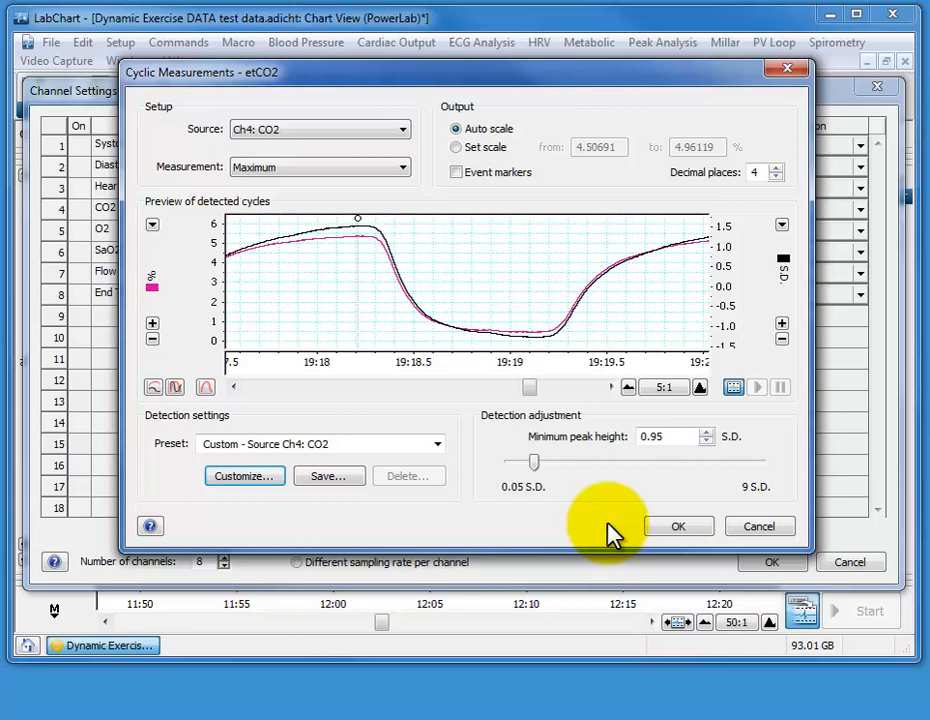
pyautogui.click(670, 531)
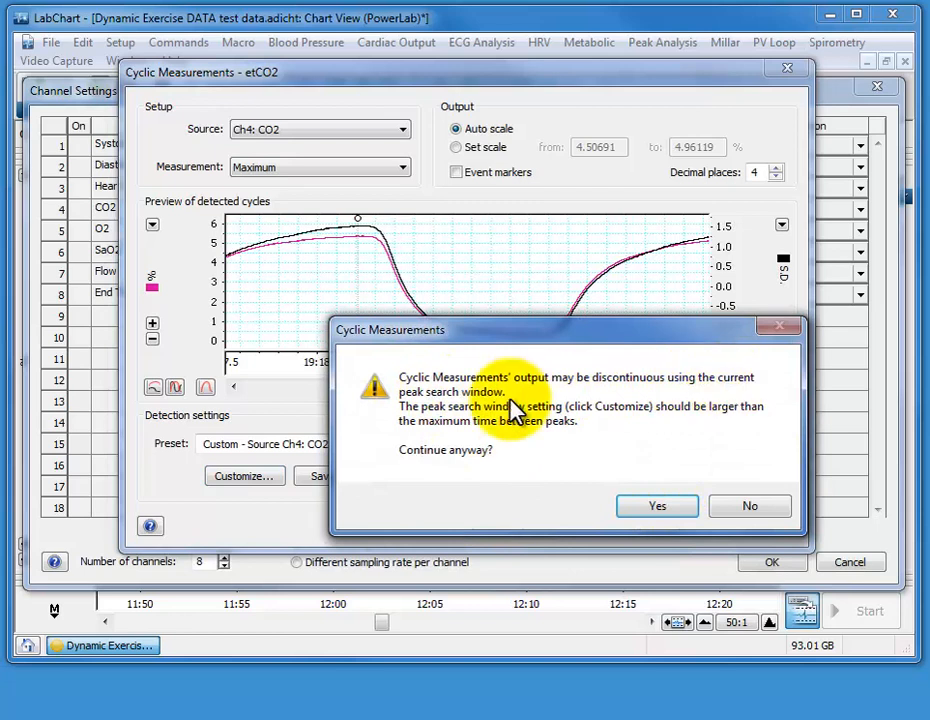
pyautogui.click(652, 508)
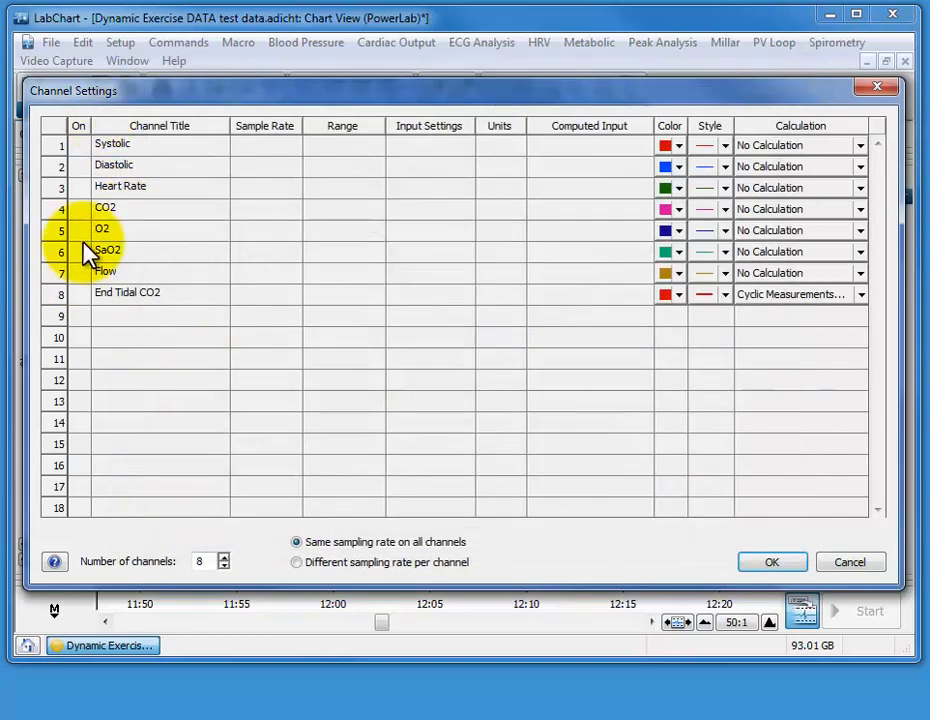
pyautogui.click(762, 564)
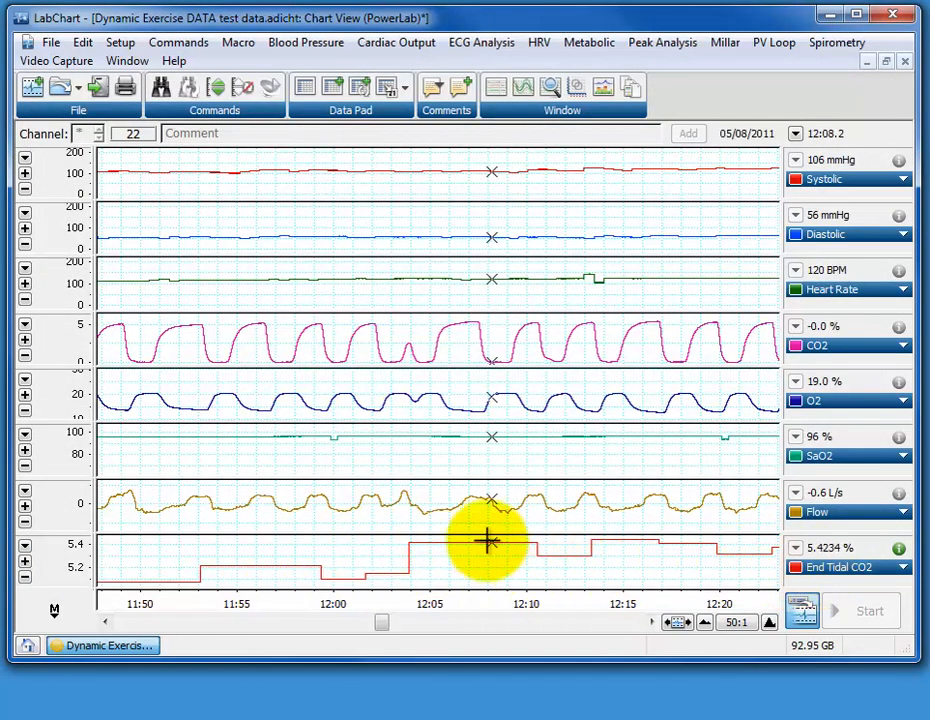
# Enlarge the CO2 and End Tidal CO2 channels to fill the chart and scale the End Tidal CO2 axis to about 0–6 %
pyautogui.moveTo(486, 535); pyautogui.dragTo(476, 369)
pyautogui.moveTo(464, 308); pyautogui.dragTo(457, 131)
pyautogui.moveTo(57, 560)
pyautogui.mouseDown()
pyautogui.moveTo(57, 403)
pyautogui.moveTo(60, 550)
pyautogui.moveTo(58, 405)
pyautogui.moveTo(58, 430)
pyautogui.mouseUp()
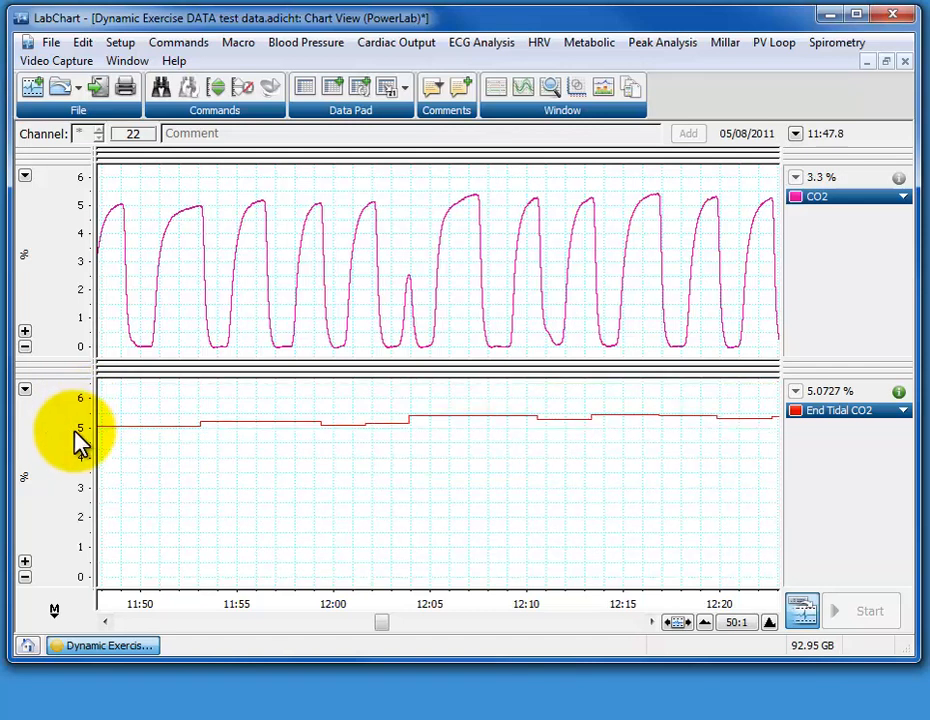
# Compress the time axis to 2k:1 to compare the End Tidal CO2 trace with the CO2 peaks over the recording
pyautogui.click(705, 622)
pyautogui.click(704, 622)
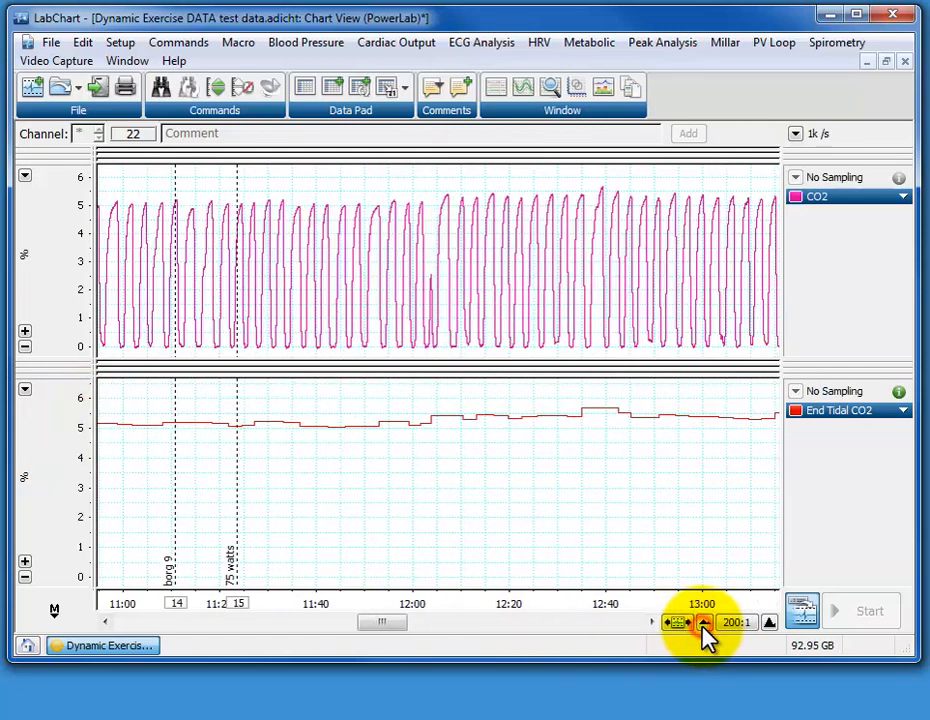
pyautogui.click(704, 622)
pyautogui.click(704, 622)
pyautogui.click(704, 622)
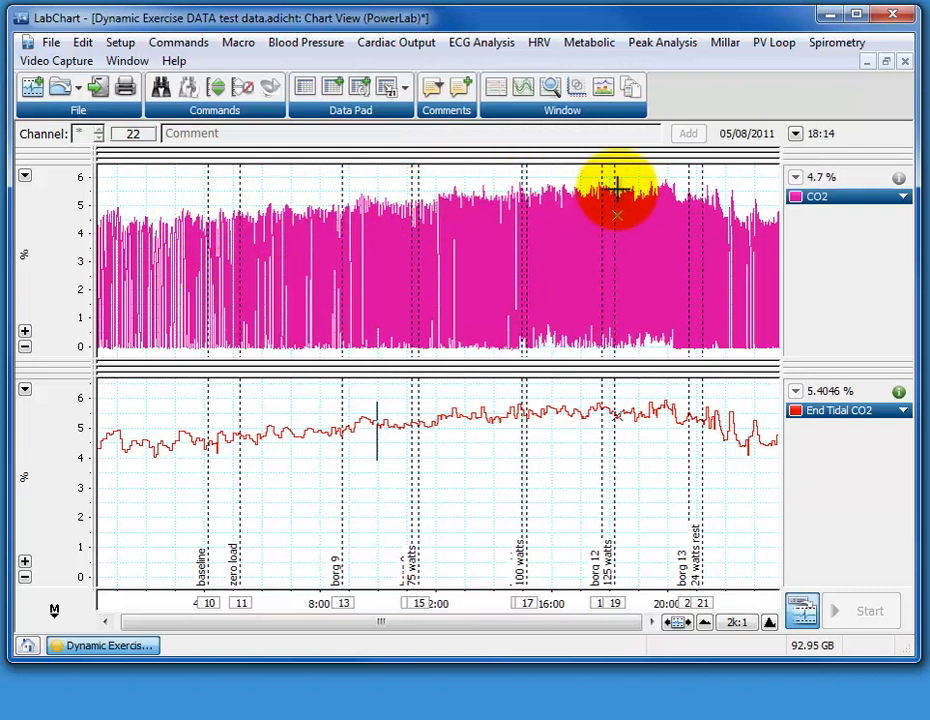
# Examine the end of the recording at 500:1 and show the End Tidal CO2 value in an enlarged floating display
pyautogui.click(769, 622)
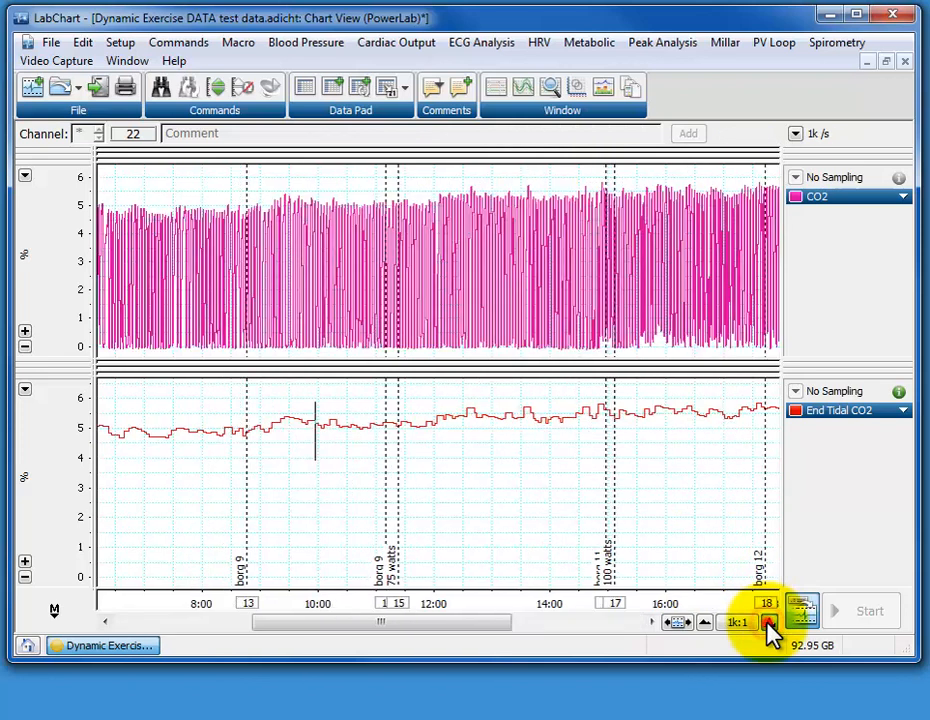
pyautogui.click(769, 622)
pyautogui.moveTo(426, 623); pyautogui.dragTo(639, 648)
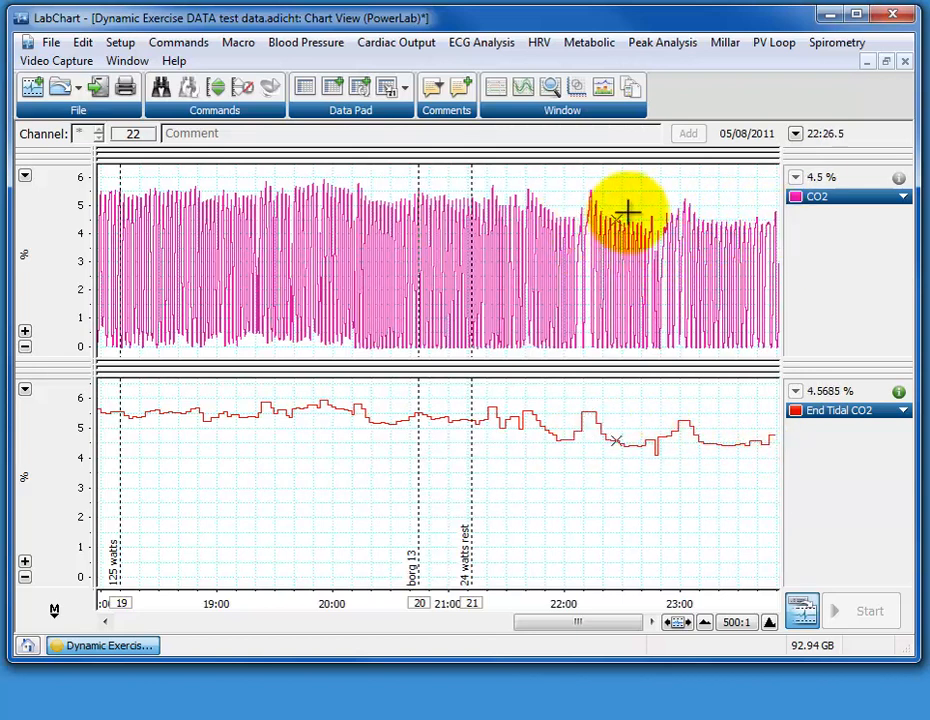
pyautogui.moveTo(861, 394)
pyautogui.mouseDown()
pyautogui.moveTo(617, 357)
pyautogui.moveTo(174, 207)
pyautogui.mouseUp()
pyautogui.moveTo(236, 265); pyautogui.dragTo(367, 337)
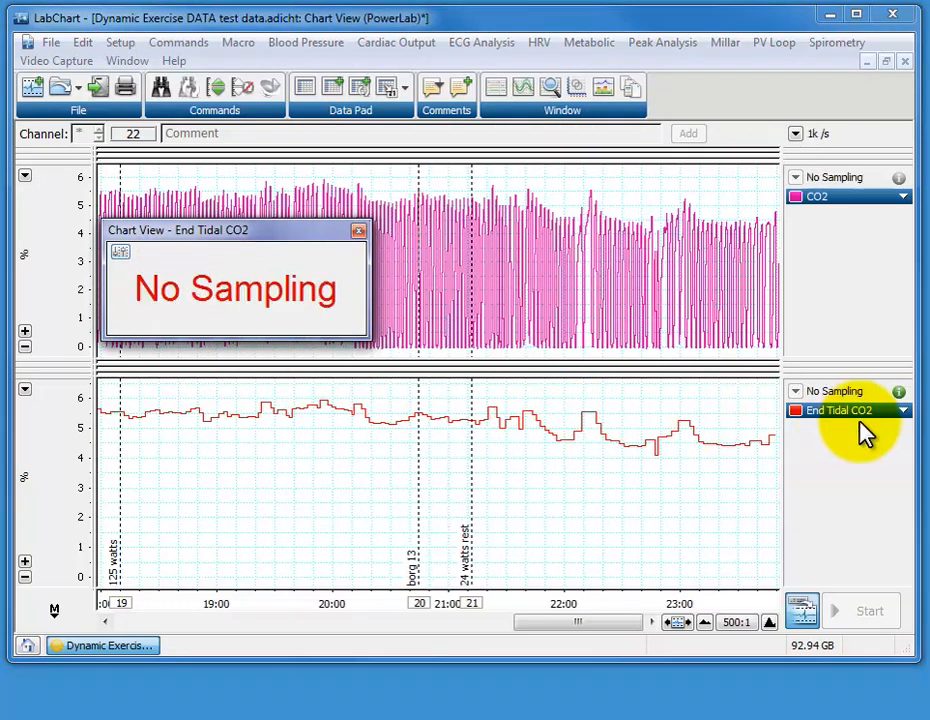
# Set the decimal places of the End Tidal CO2 cyclic measurement to 1 and accept the current peak search window
pyautogui.click(905, 411)
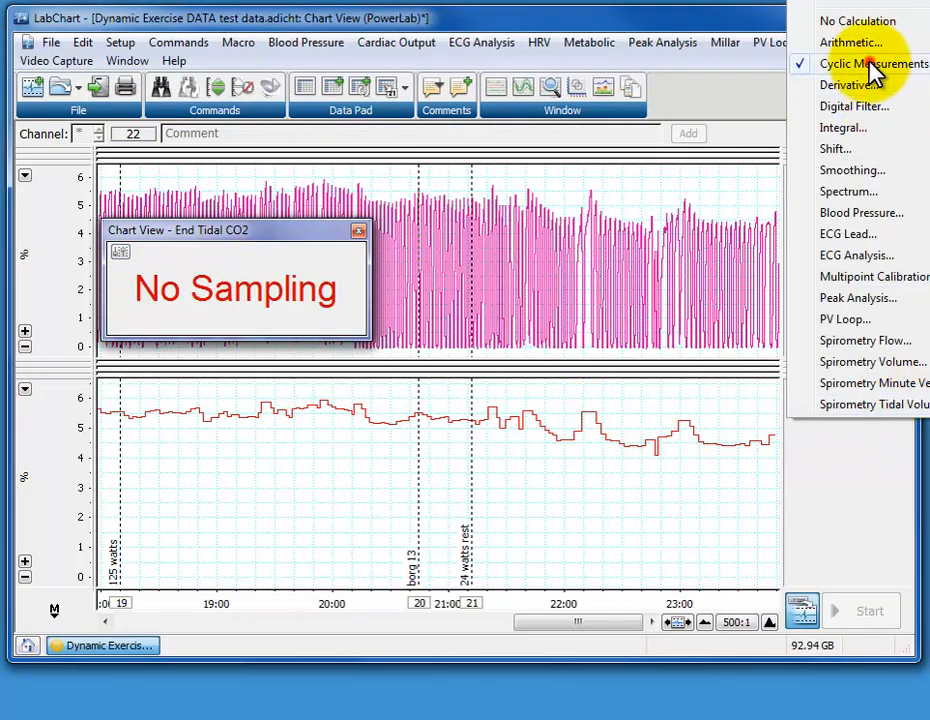
pyautogui.click(899, 63)
pyautogui.click(775, 177)
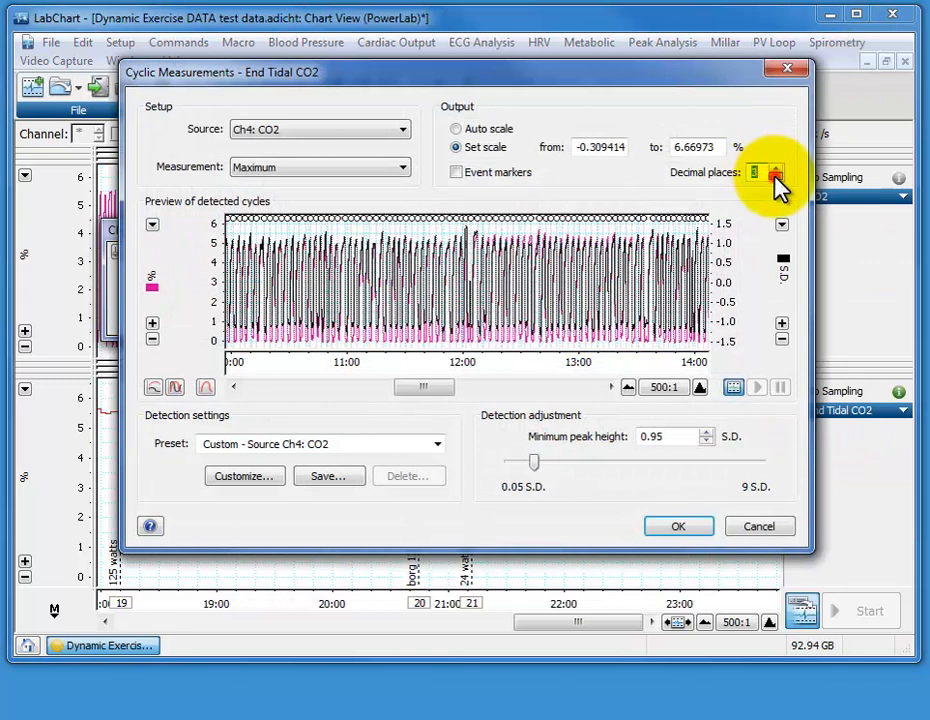
pyautogui.click(776, 177)
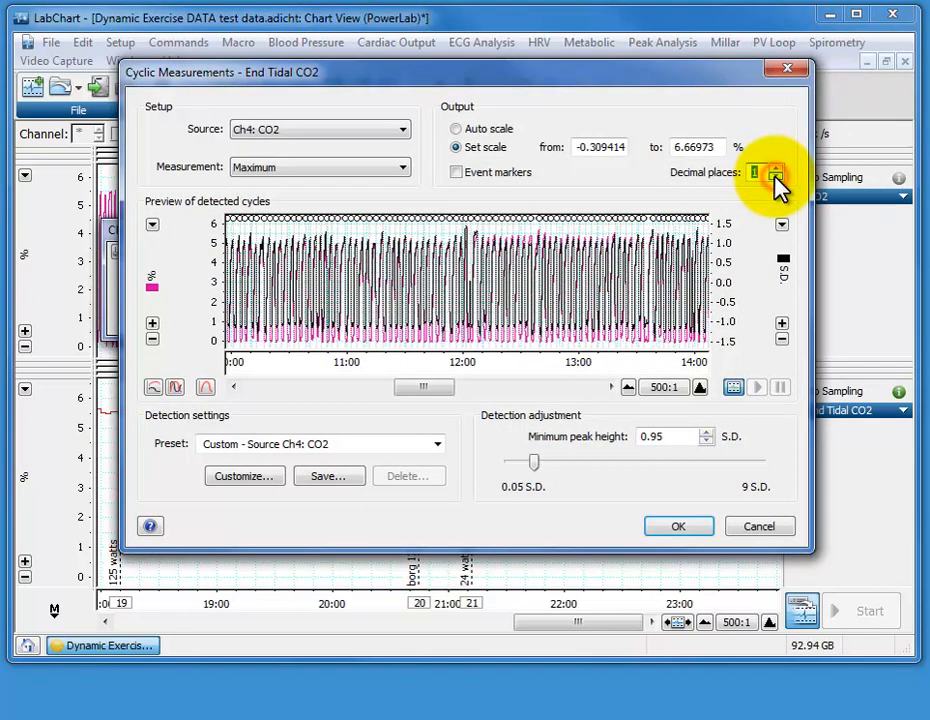
pyautogui.click(697, 530)
pyautogui.click(664, 508)
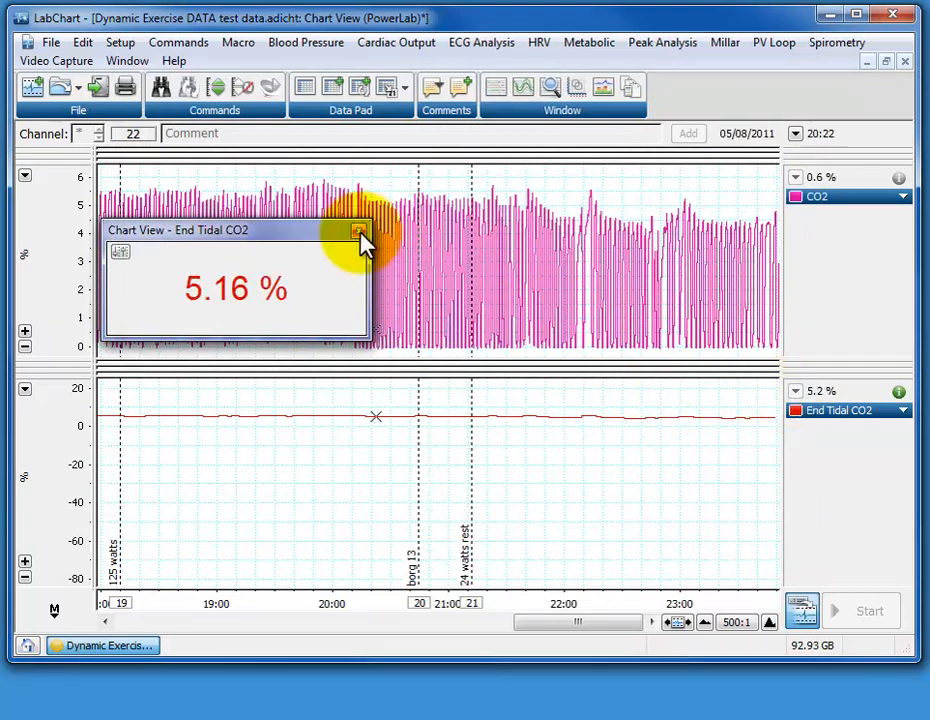
# Reopen the floating End Tidal CO2 value display to check its decimal places, and close it
pyautogui.click(359, 232)
pyautogui.moveTo(812, 392); pyautogui.dragTo(422, 225)
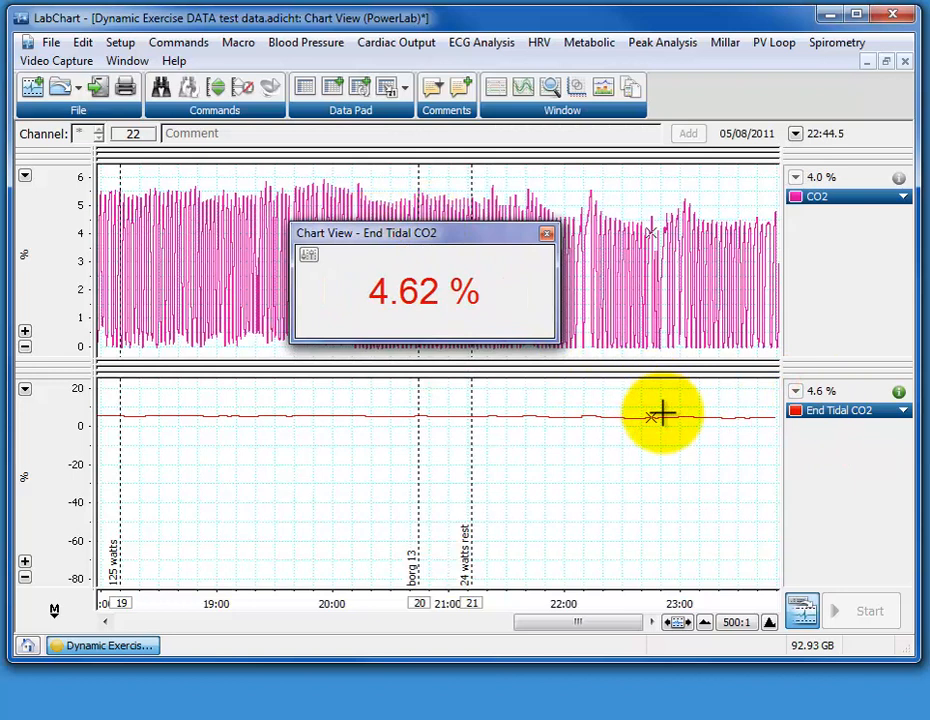
pyautogui.click(543, 233)
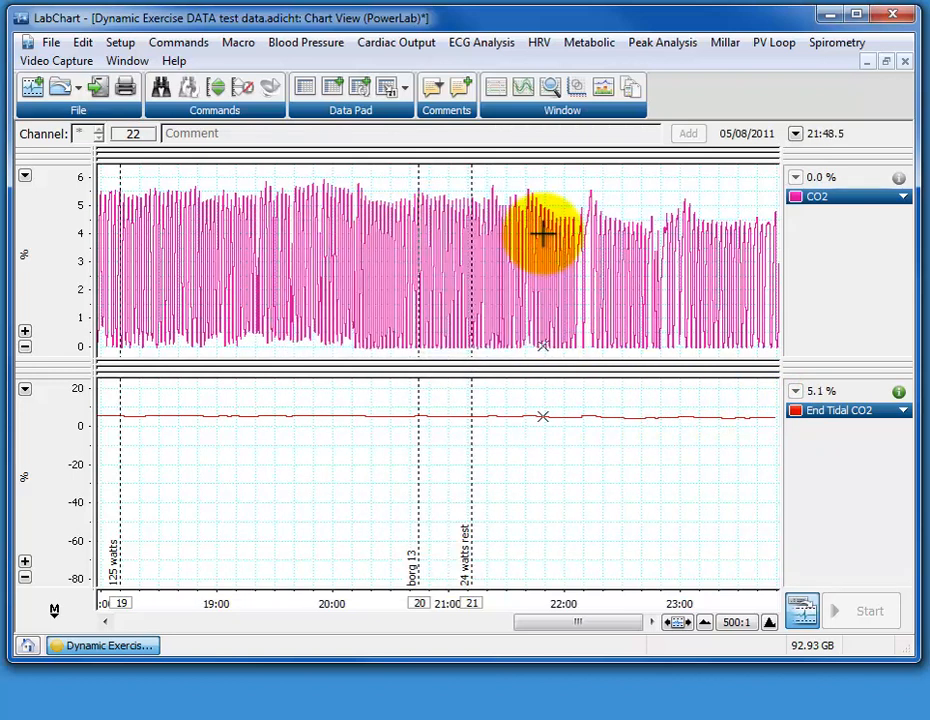
# Enlarge the O2 channel to fill the chart, scale its axis to about 10–21 %, and inspect the breaths at 500:1 and 1k:1
pyautogui.click(705, 622)
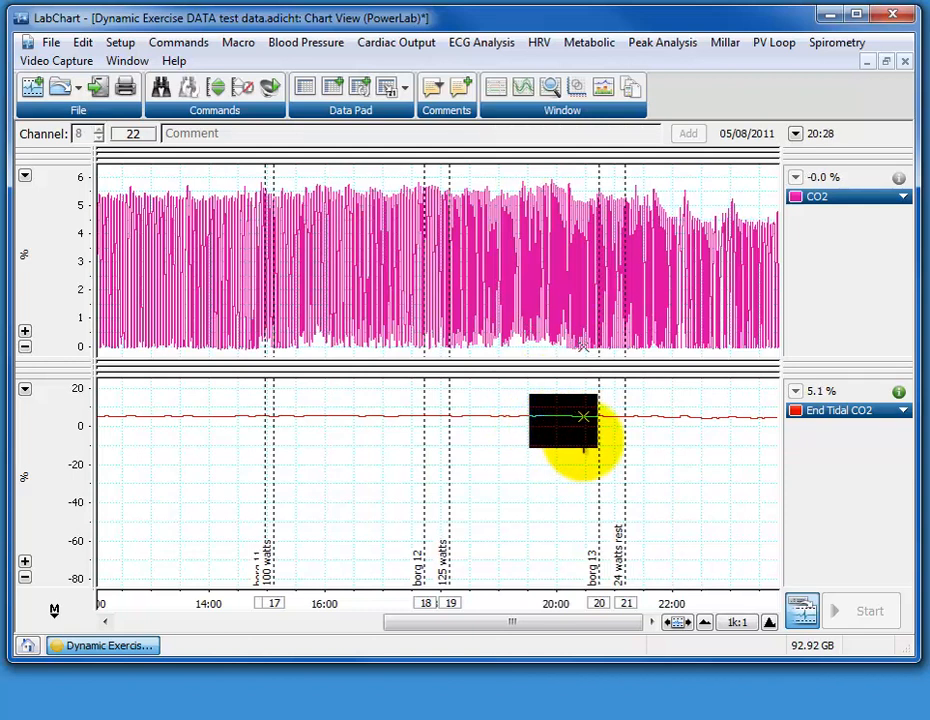
pyautogui.moveTo(570, 355); pyautogui.dragTo(571, 150)
pyautogui.moveTo(569, 365); pyautogui.dragTo(571, 600)
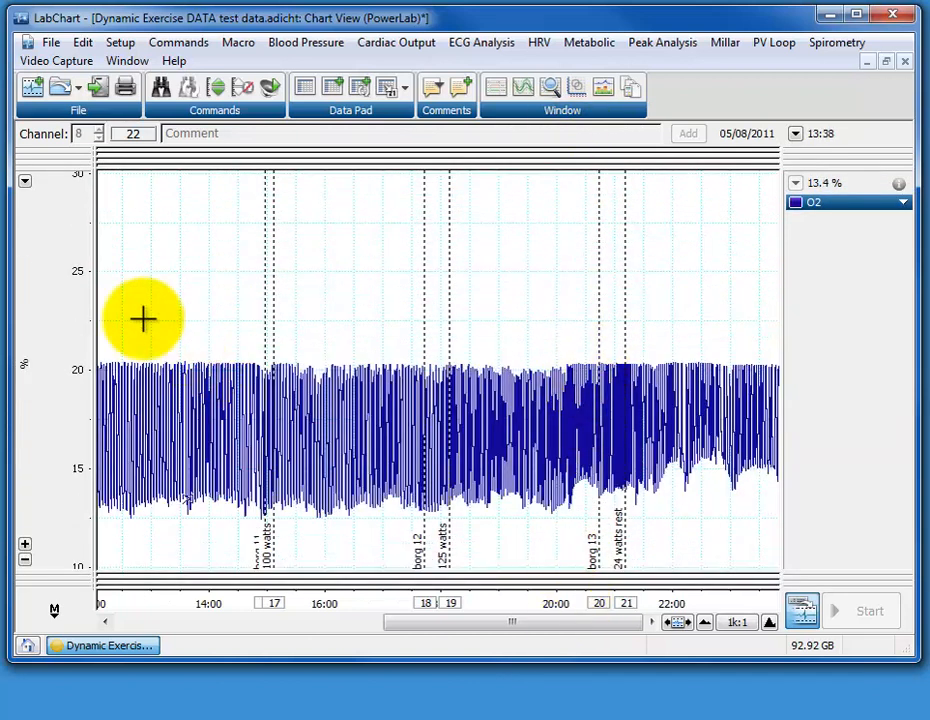
pyautogui.moveTo(77, 273)
pyautogui.mouseDown()
pyautogui.moveTo(61, 156)
pyautogui.moveTo(69, 138)
pyautogui.mouseUp()
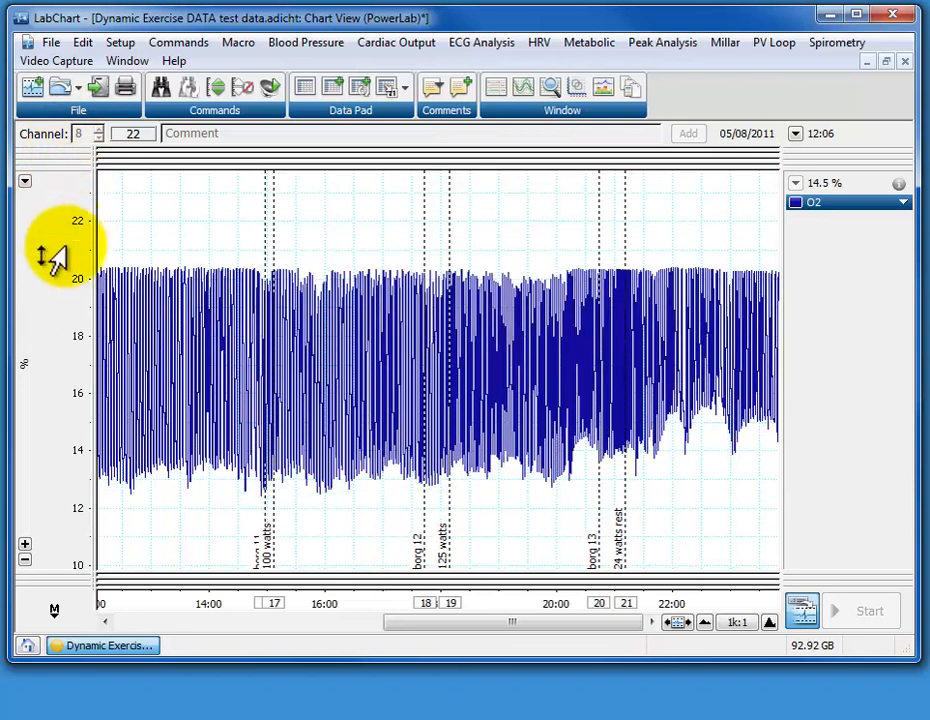
pyautogui.moveTo(60, 235); pyautogui.dragTo(77, 183)
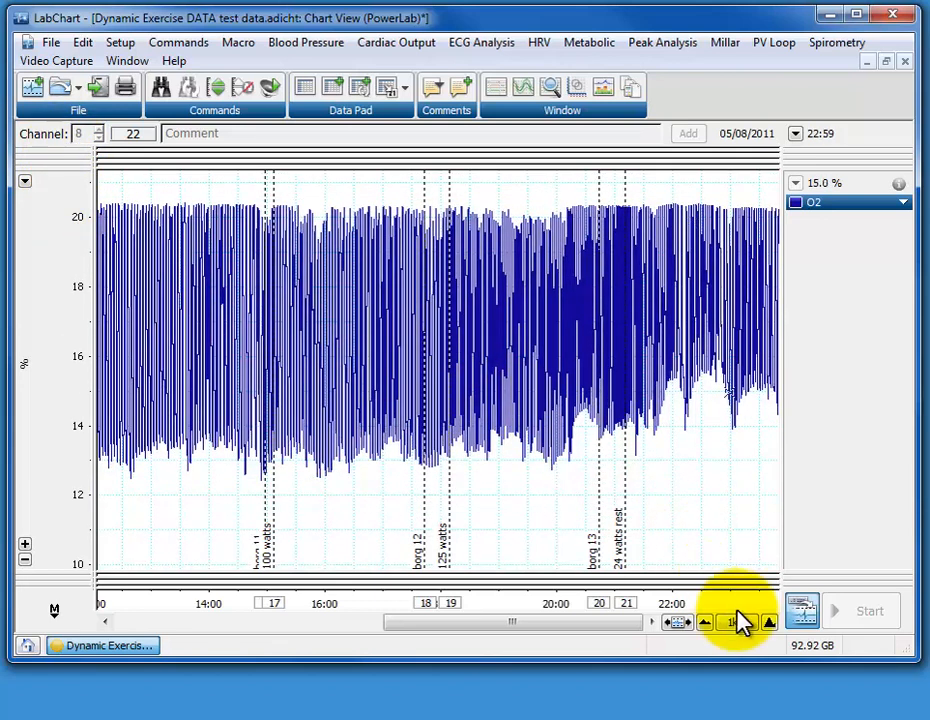
pyautogui.click(769, 622)
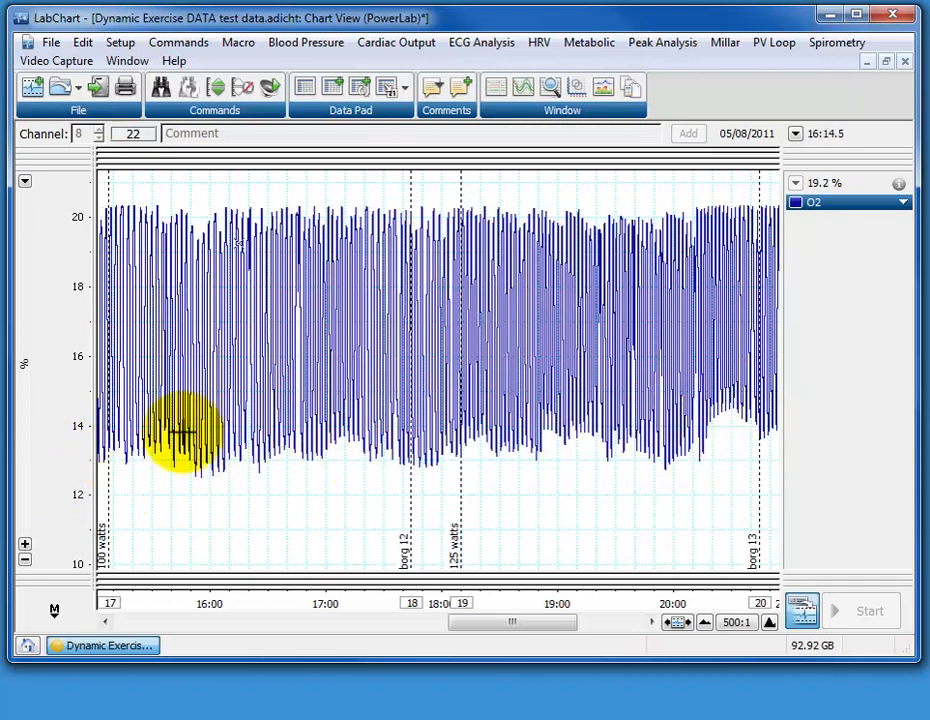
pyautogui.click(706, 623)
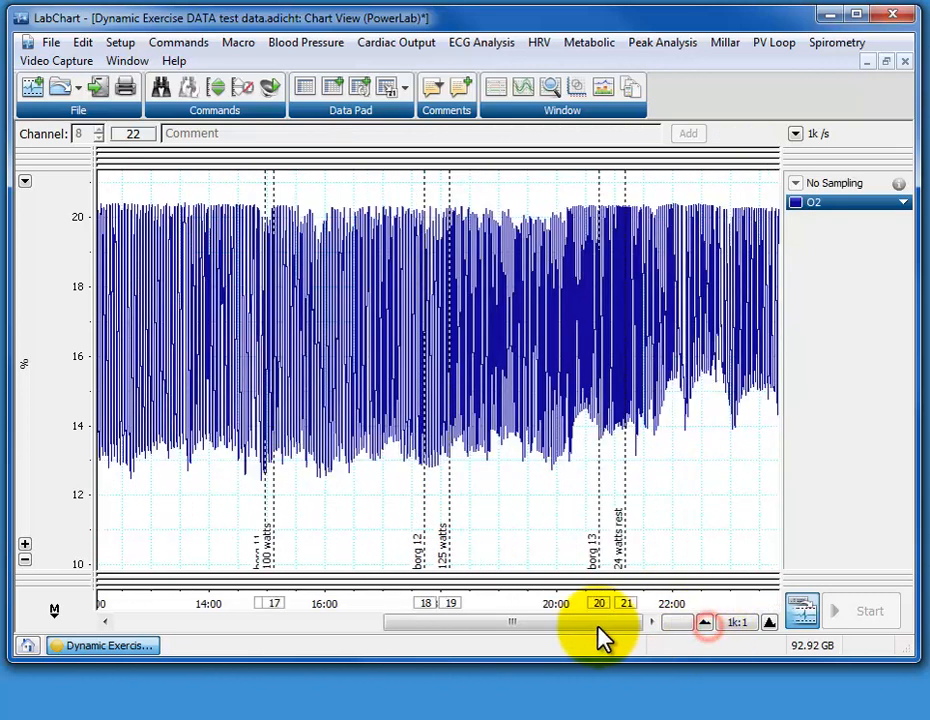
# Increase the number of channels to 9 and title the new channel "End Tidal O2"
pyautogui.moveTo(533, 622); pyautogui.dragTo(421, 461)
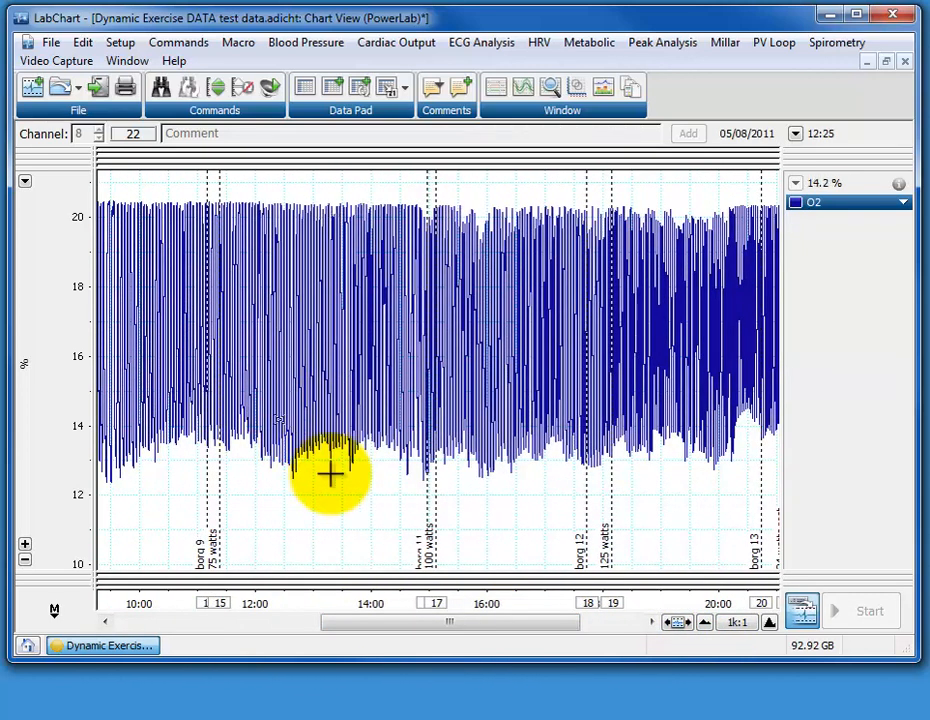
pyautogui.click(118, 44)
pyautogui.click(145, 66)
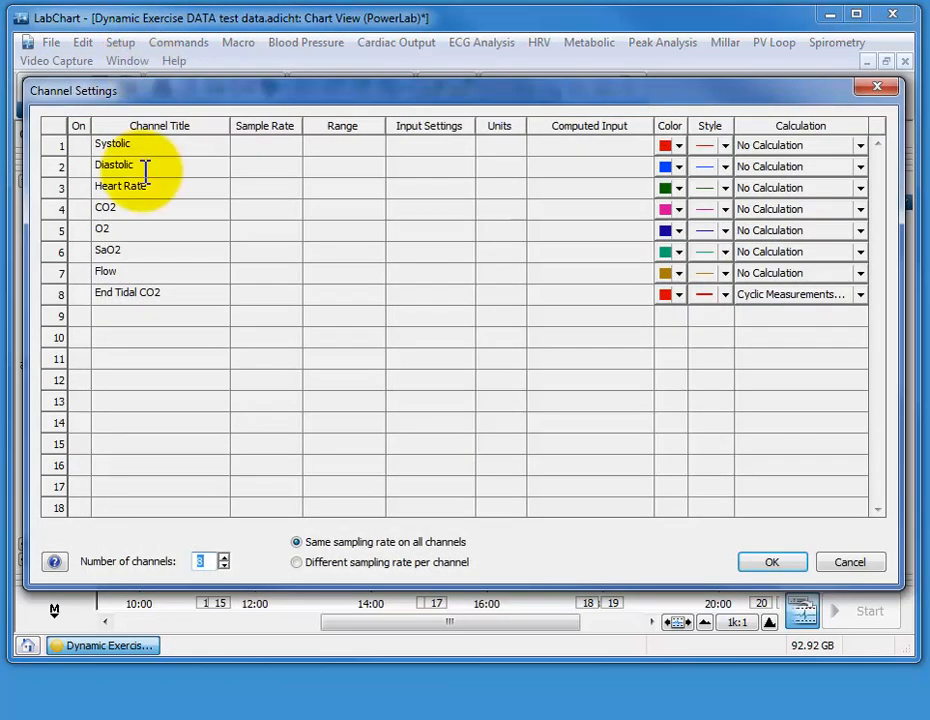
pyautogui.click(223, 557)
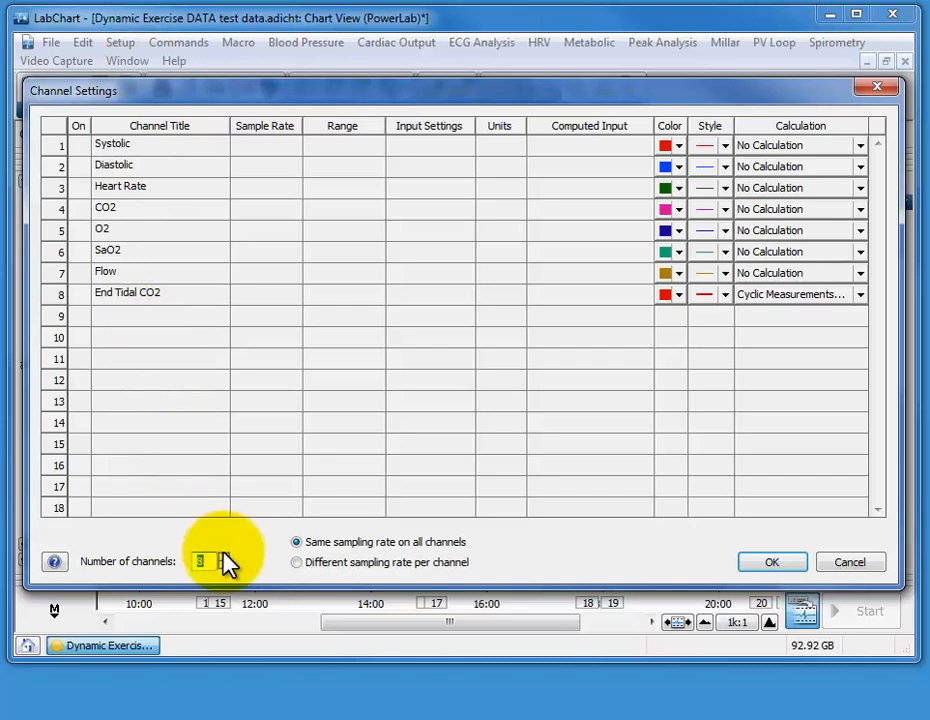
pyautogui.click(223, 556)
pyautogui.click(151, 318)
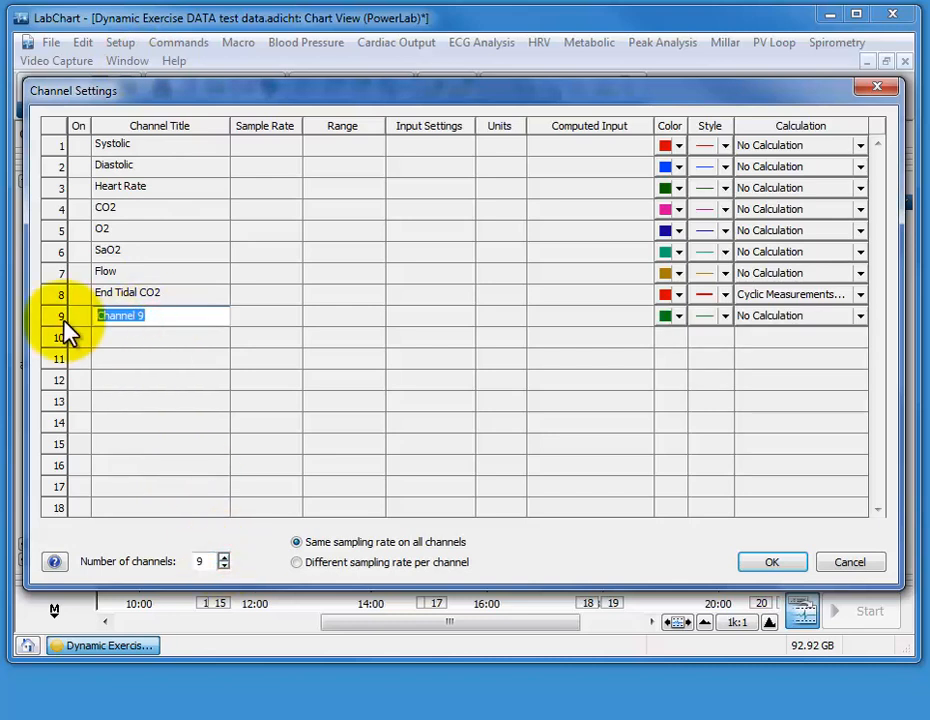
pyautogui.write('End Tidal O2')
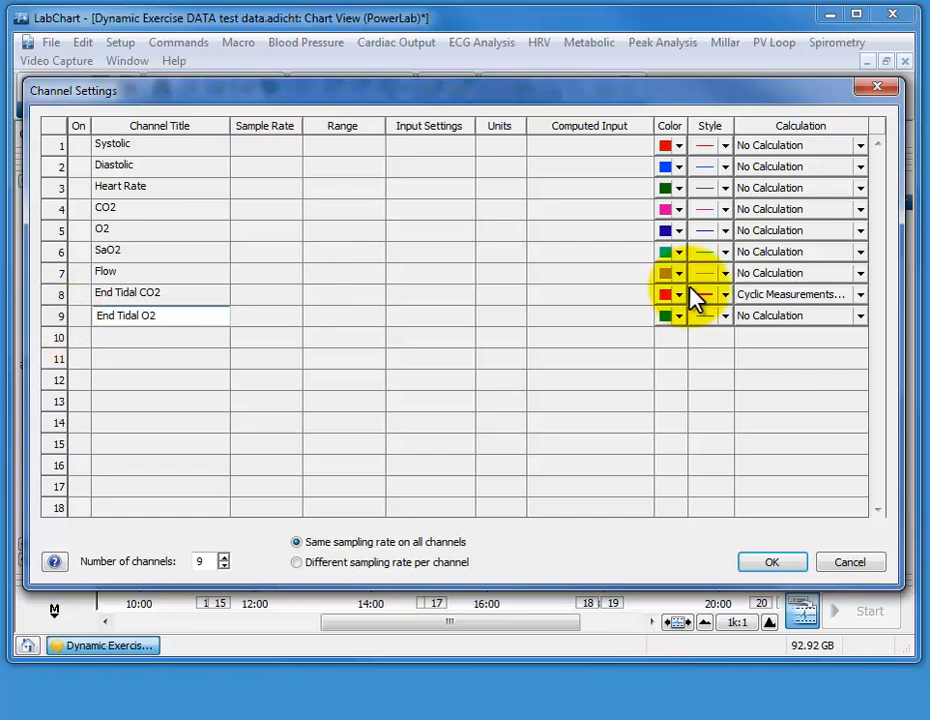
# Give channel 9 a Cyclic Measurements calculation with O2 as the source and Minimum as the measurement
pyautogui.click(762, 318)
pyautogui.click(754, 388)
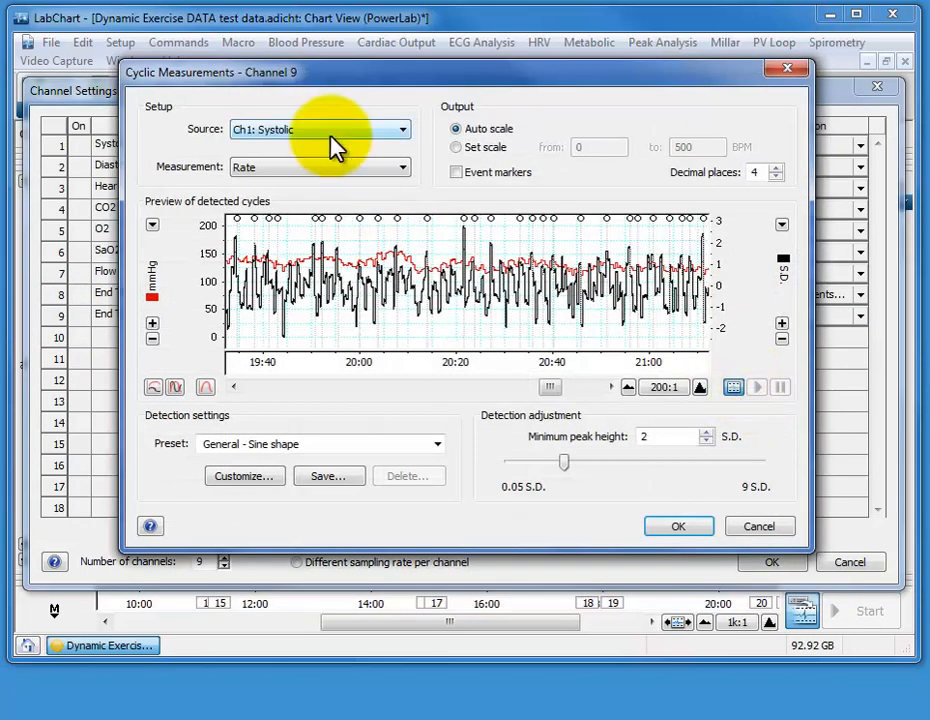
pyautogui.click(385, 130)
pyautogui.click(290, 196)
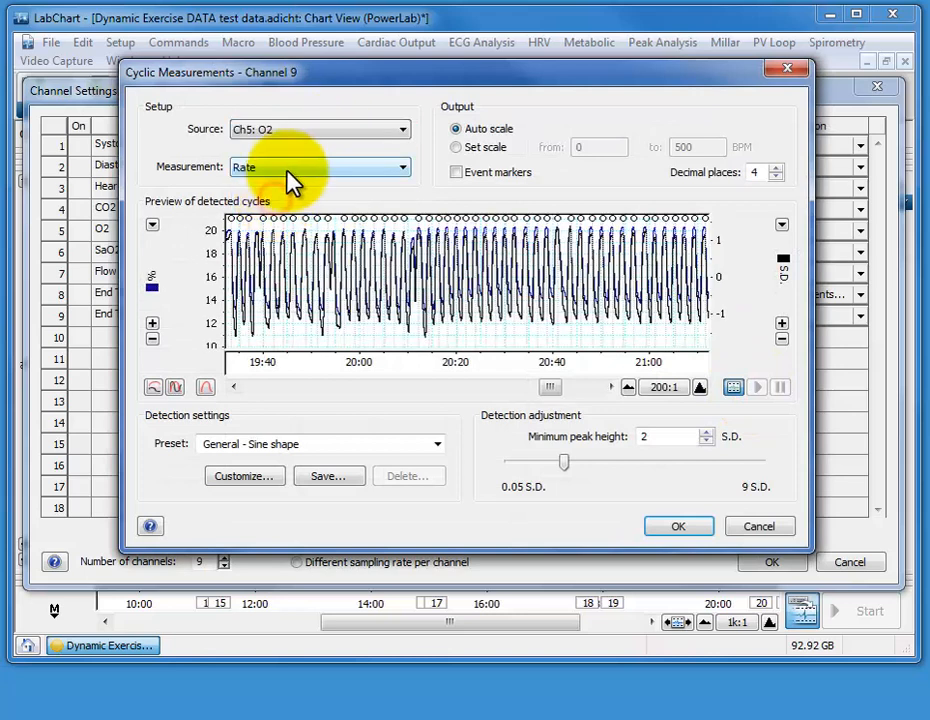
pyautogui.click(290, 172)
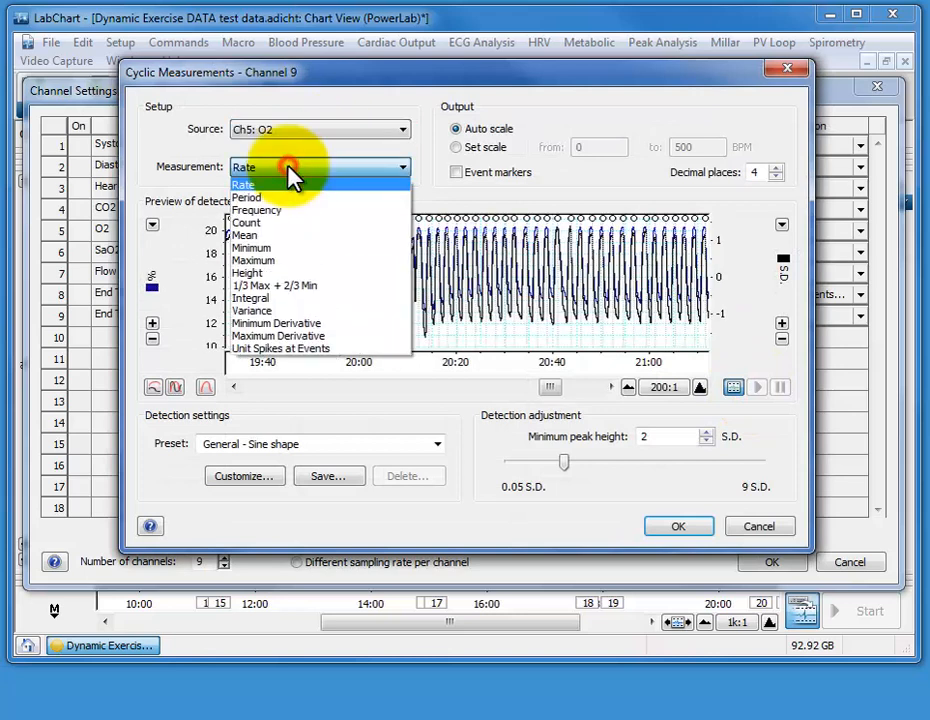
pyautogui.click(284, 250)
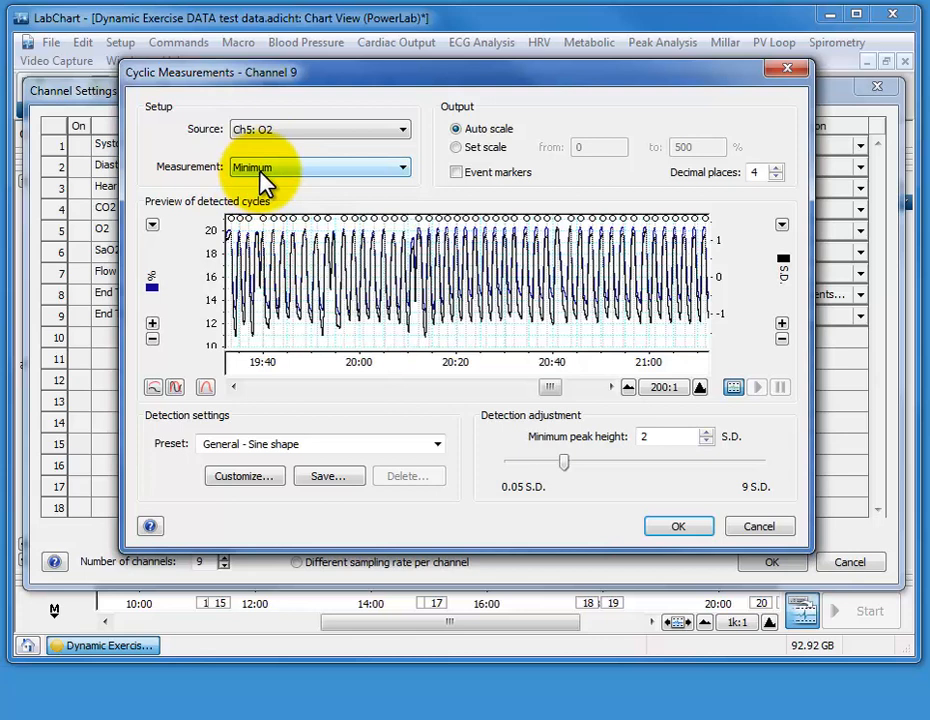
pyautogui.click(268, 172)
pyautogui.click(268, 249)
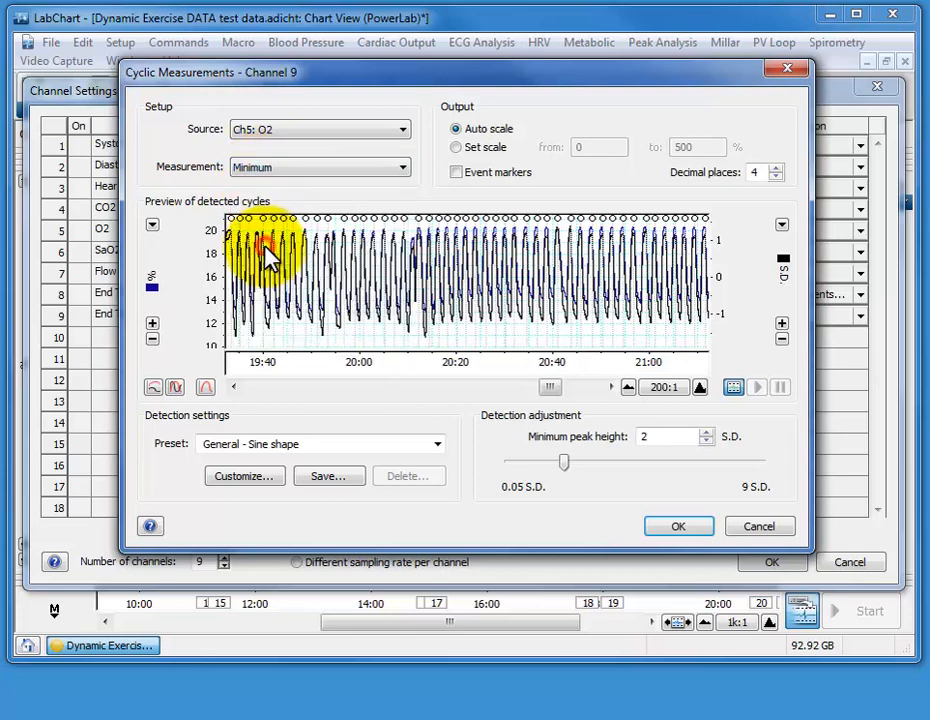
# Check the detected O2 cycles at 10:1, choose the Respiration - Air Flow preset, and set the decimal places to 1
pyautogui.click(700, 388)
pyautogui.click(700, 388)
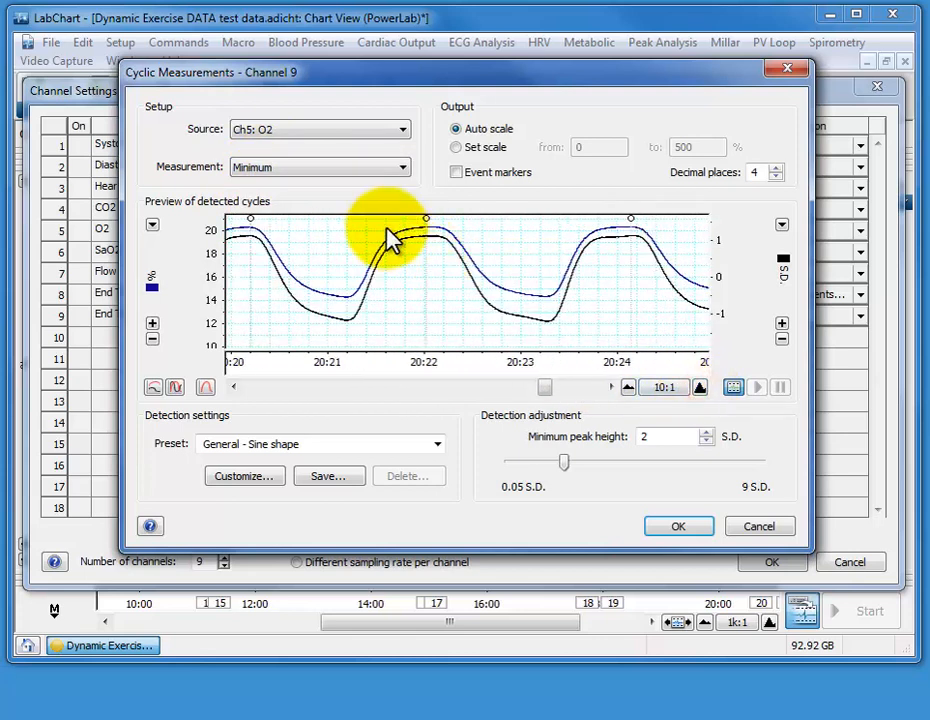
pyautogui.click(438, 444)
pyautogui.click(309, 668)
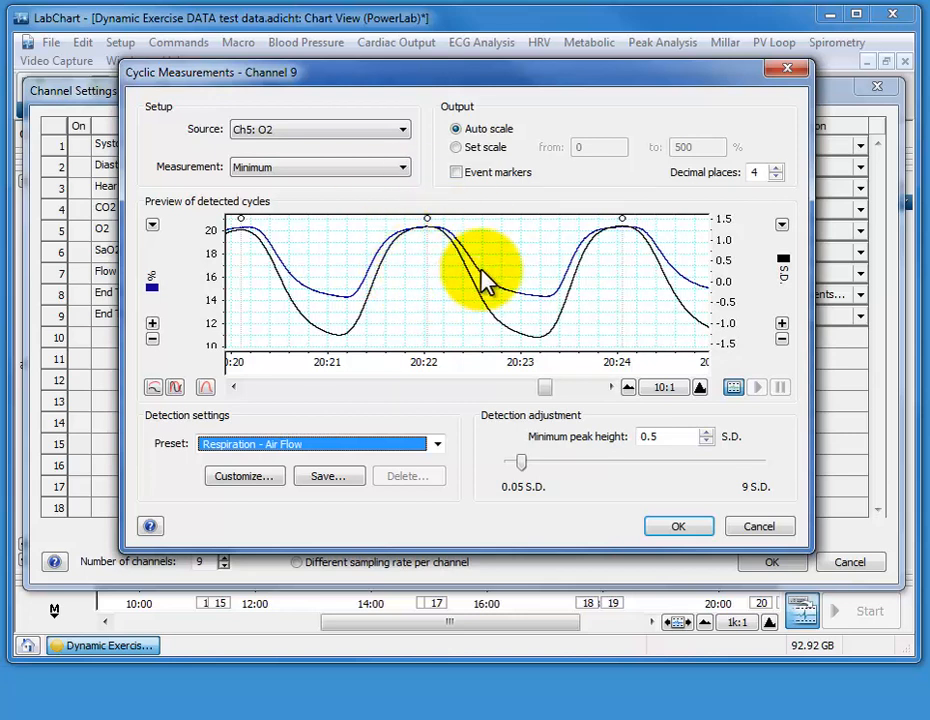
pyautogui.click(776, 177)
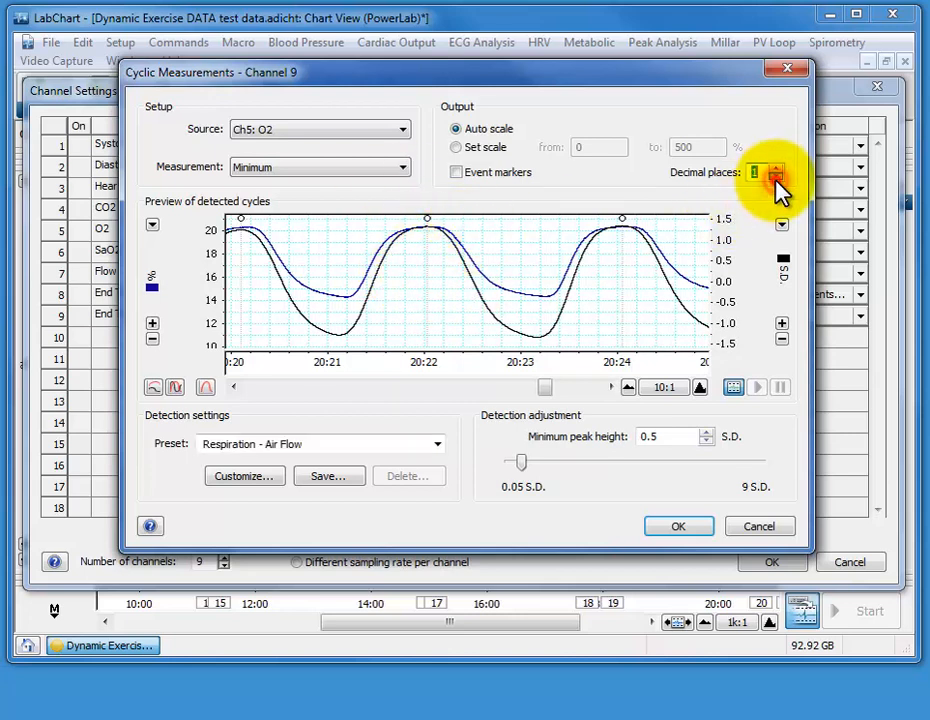
pyautogui.click(425, 225)
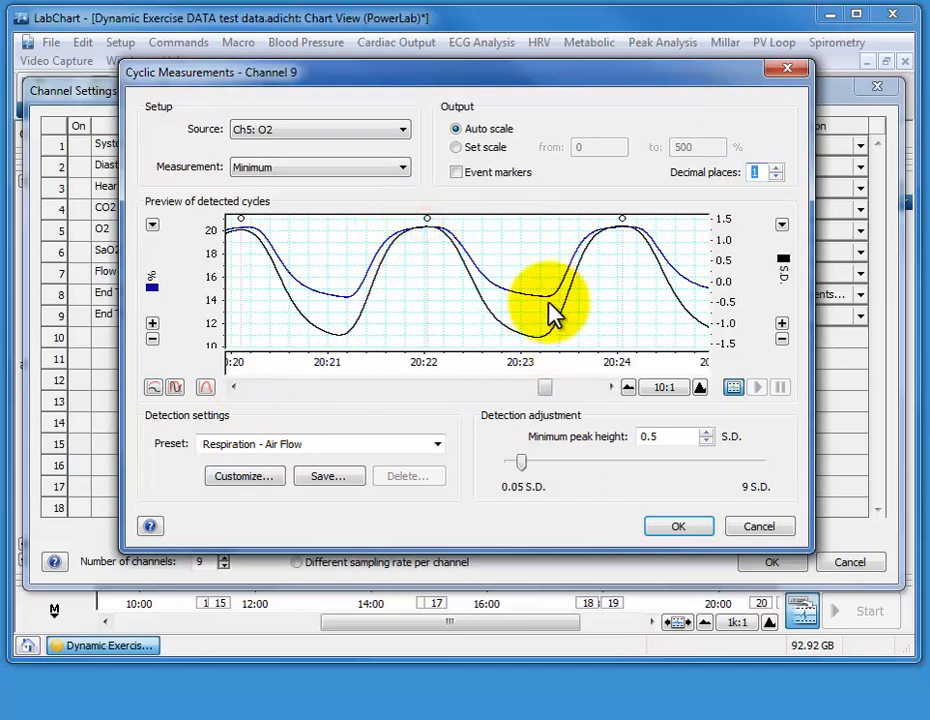
# Customize the O2 detection with a Minimum trigger and no smoothing, and apply the channel settings with the current peak search window
pyautogui.click(243, 479)
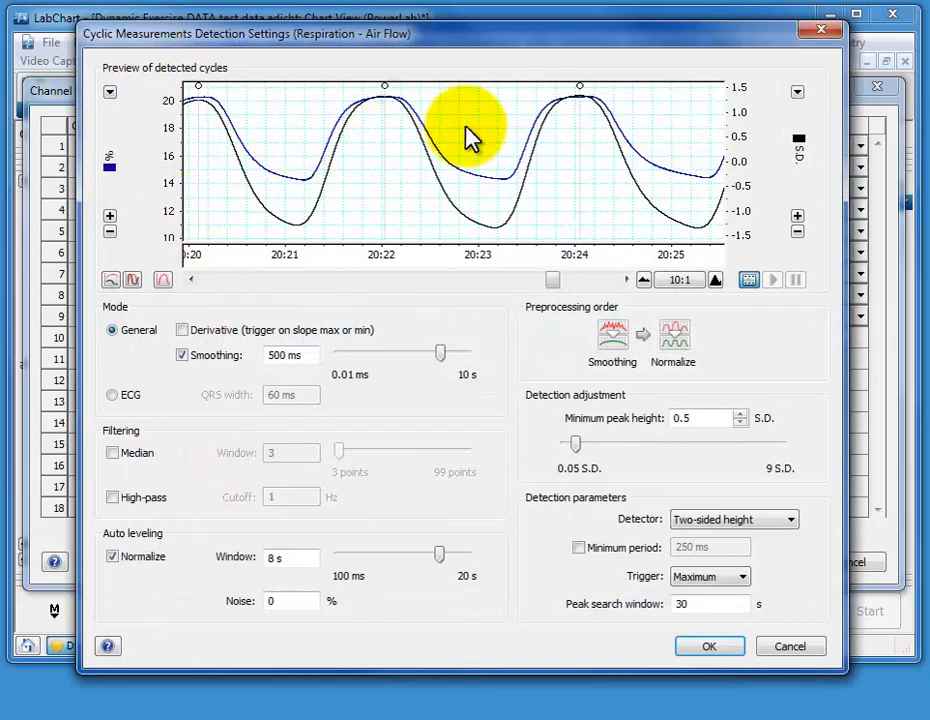
pyautogui.click(733, 579)
pyautogui.click(723, 600)
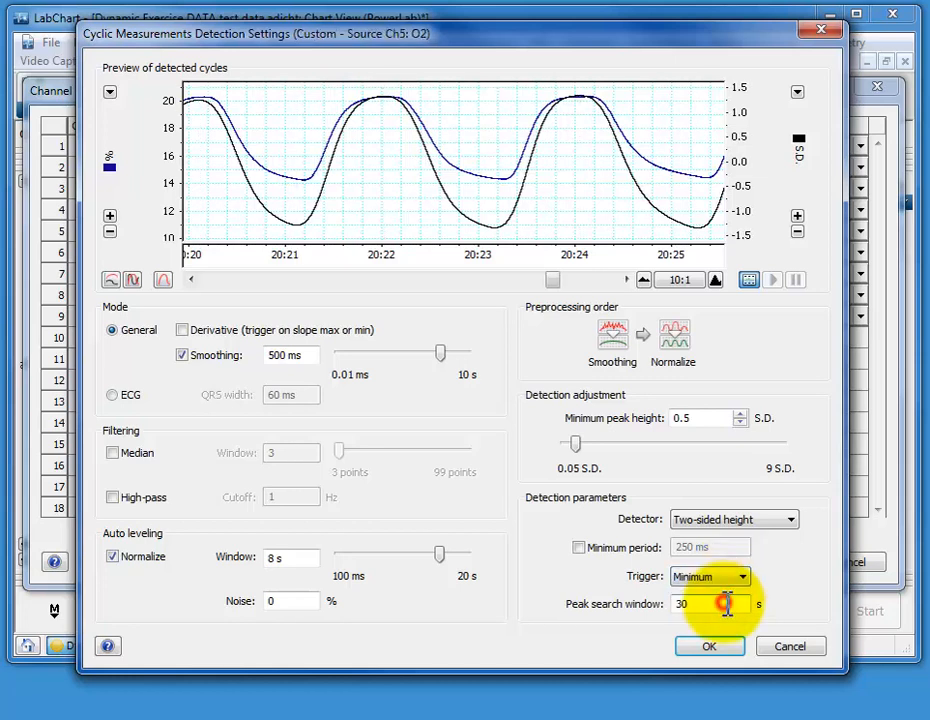
pyautogui.click(182, 355)
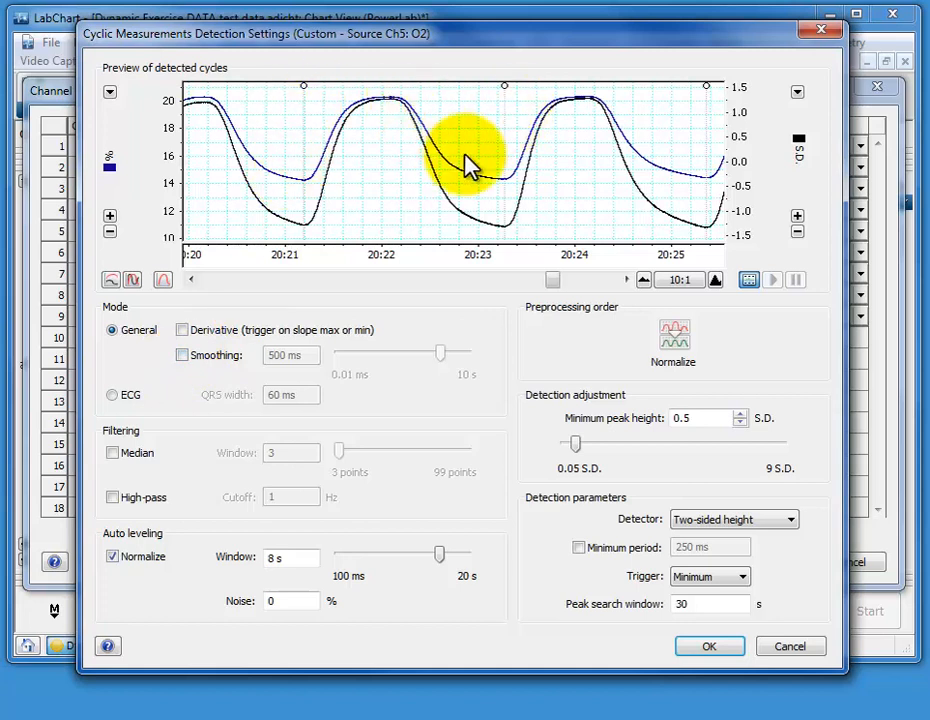
pyautogui.click(582, 280)
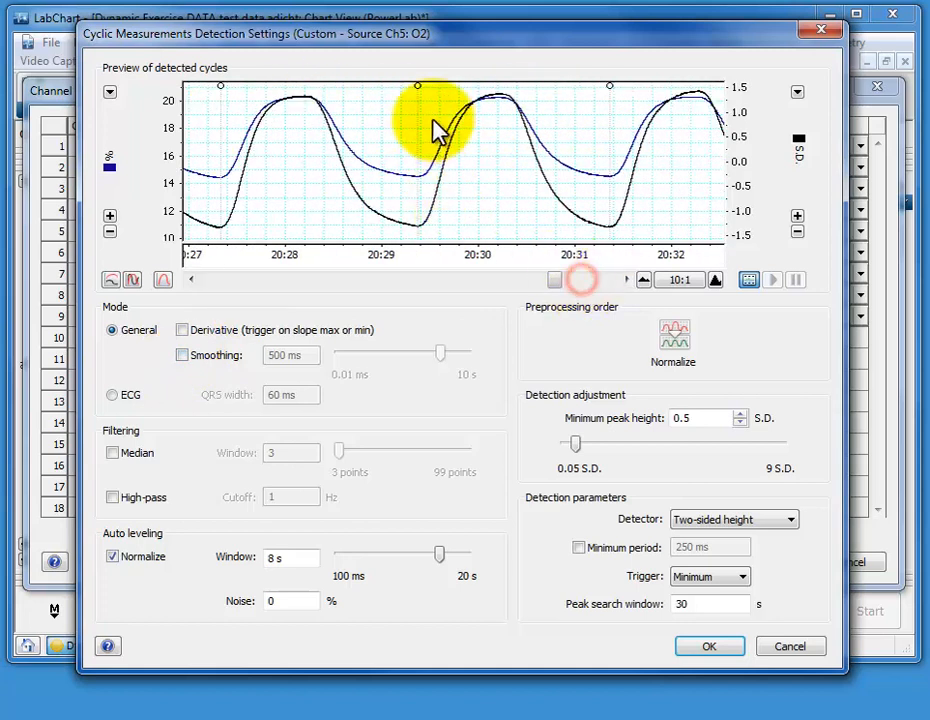
pyautogui.click(710, 646)
pyautogui.click(690, 535)
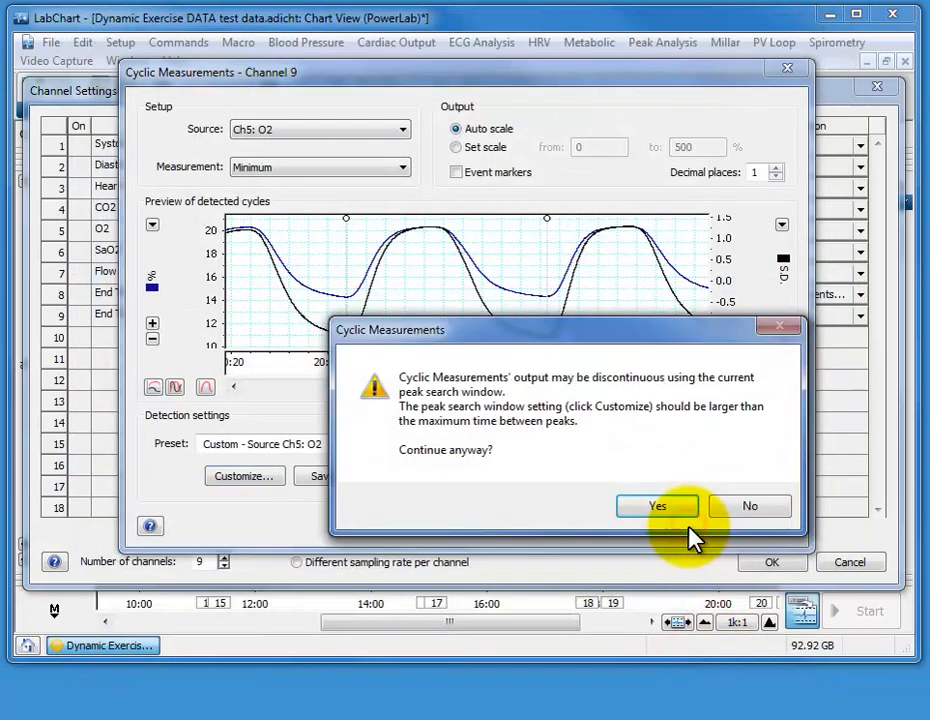
pyautogui.click(684, 510)
pyautogui.click(772, 562)
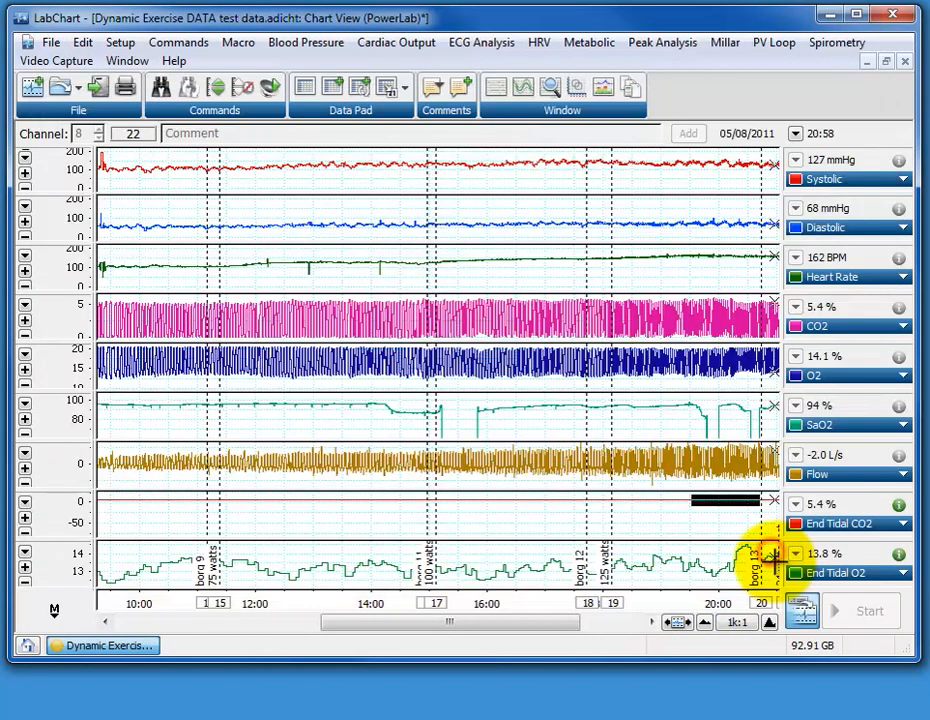
# Resize the chart to show only the O2 and End Tidal O2 channels, and rescale the End Tidal O2 axis to about 6–17 %
pyautogui.moveTo(557, 540); pyautogui.dragTo(513, 257)
pyautogui.moveTo(515, 340); pyautogui.dragTo(515, 270)
pyautogui.moveTo(515, 370); pyautogui.dragTo(511, 393)
pyautogui.moveTo(46, 504); pyautogui.dragTo(60, 478)
pyautogui.moveTo(58, 537)
pyautogui.mouseDown()
pyautogui.moveTo(62, 426)
pyautogui.moveTo(58, 566)
pyautogui.moveTo(44, 458)
pyautogui.moveTo(79, 502)
pyautogui.moveTo(66, 544)
pyautogui.moveTo(60, 505)
pyautogui.mouseUp()
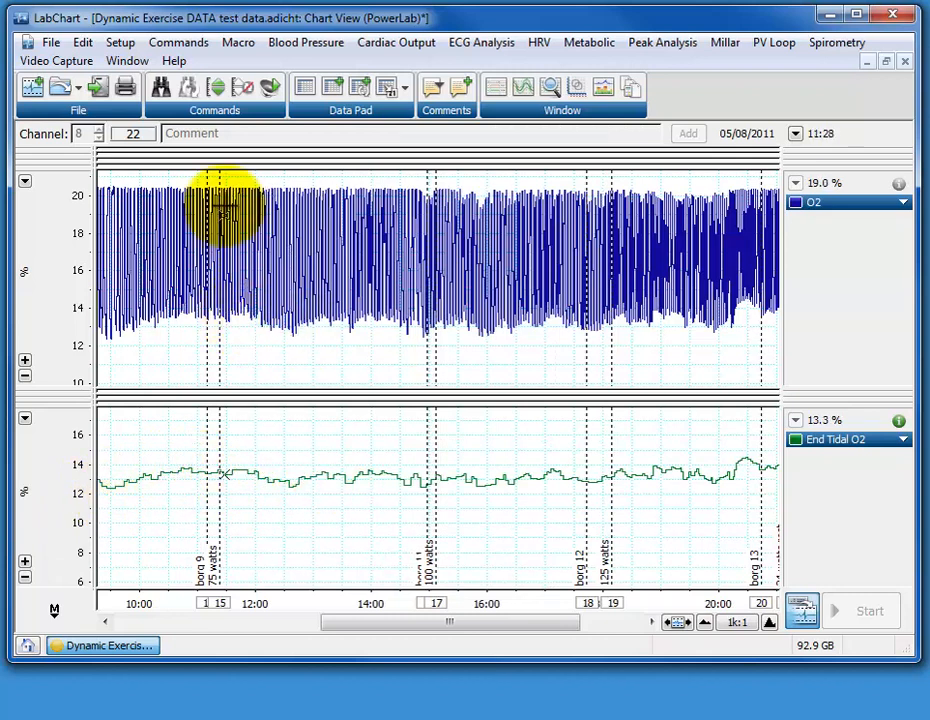
# Select about 11:40 to 14:35 across both channels, compare the traces overlaid in Zoom View, and close it
pyautogui.moveTo(237, 602); pyautogui.dragTo(404, 603)
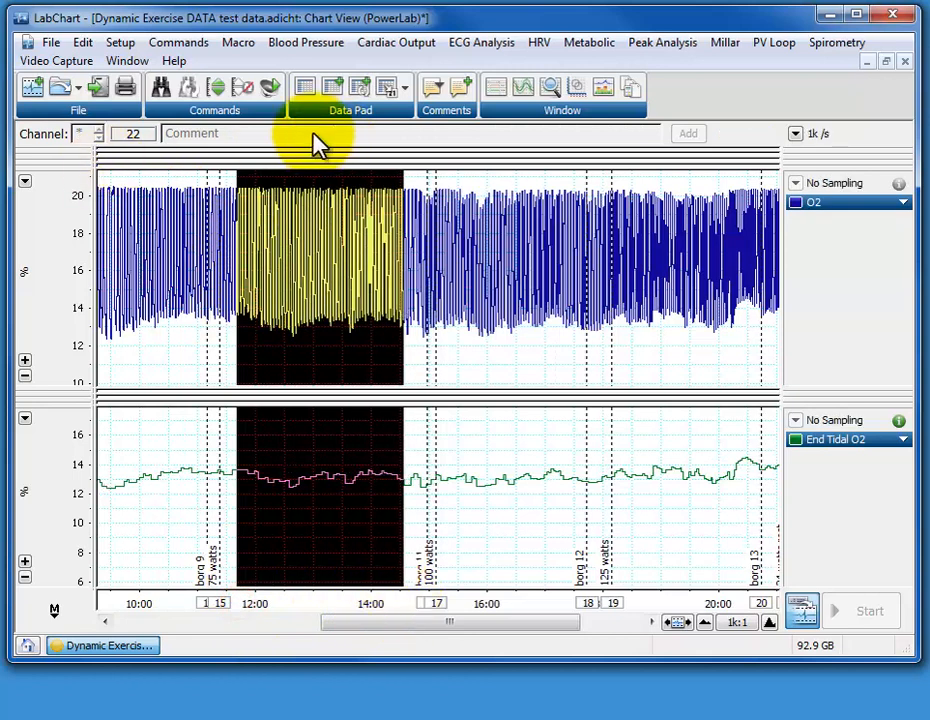
pyautogui.click(555, 89)
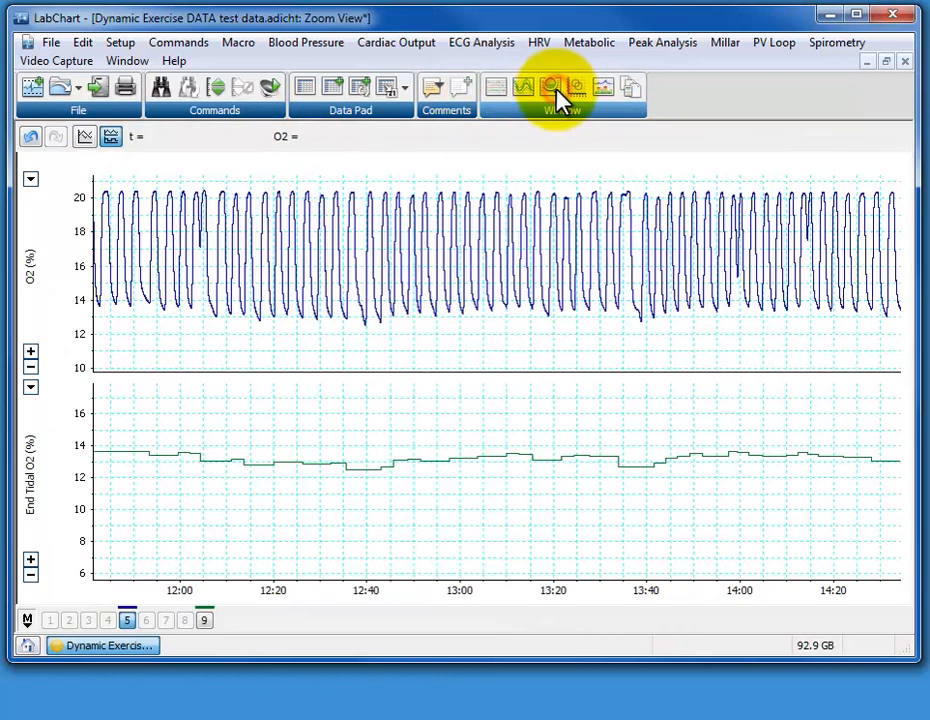
pyautogui.click(86, 138)
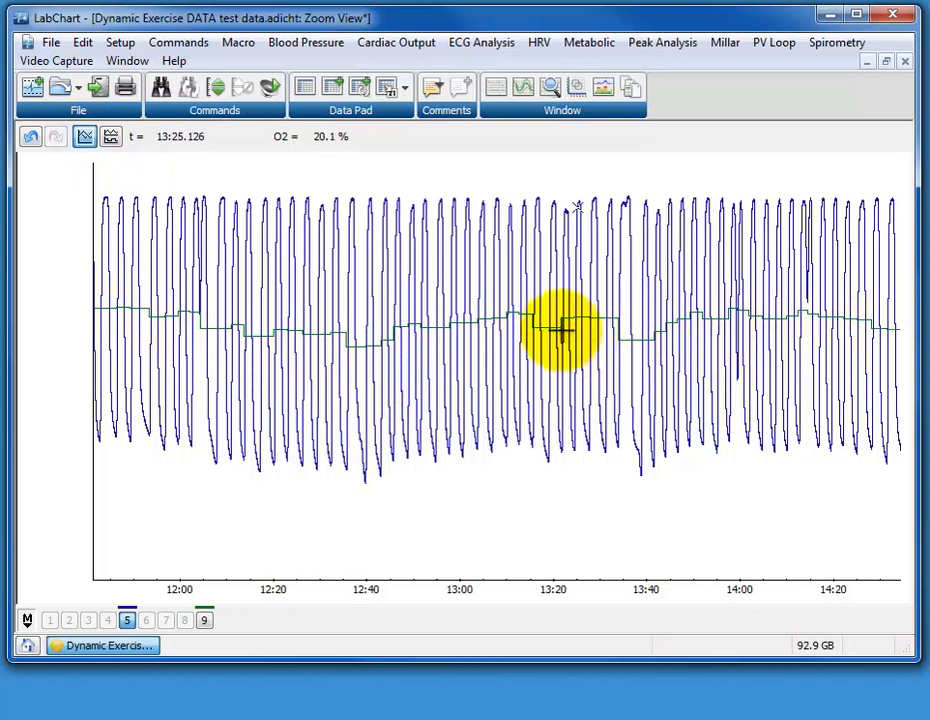
pyautogui.click(907, 63)
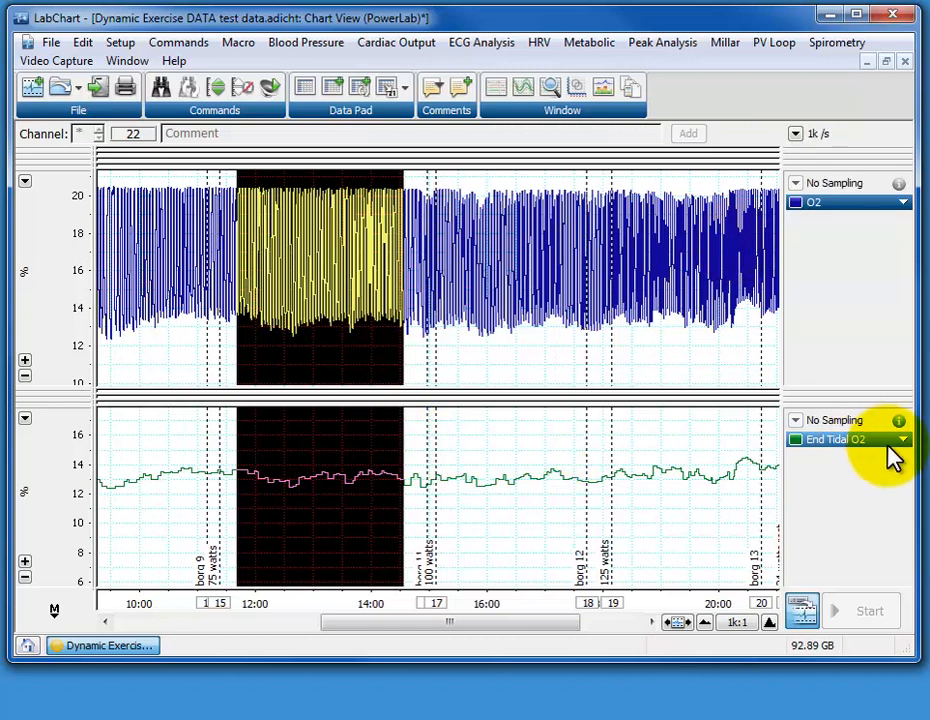
# Examine the End Tidal O2 trace against the O2 breaths at 2k:1 and along the recording at 500:1
pyautogui.click(710, 626)
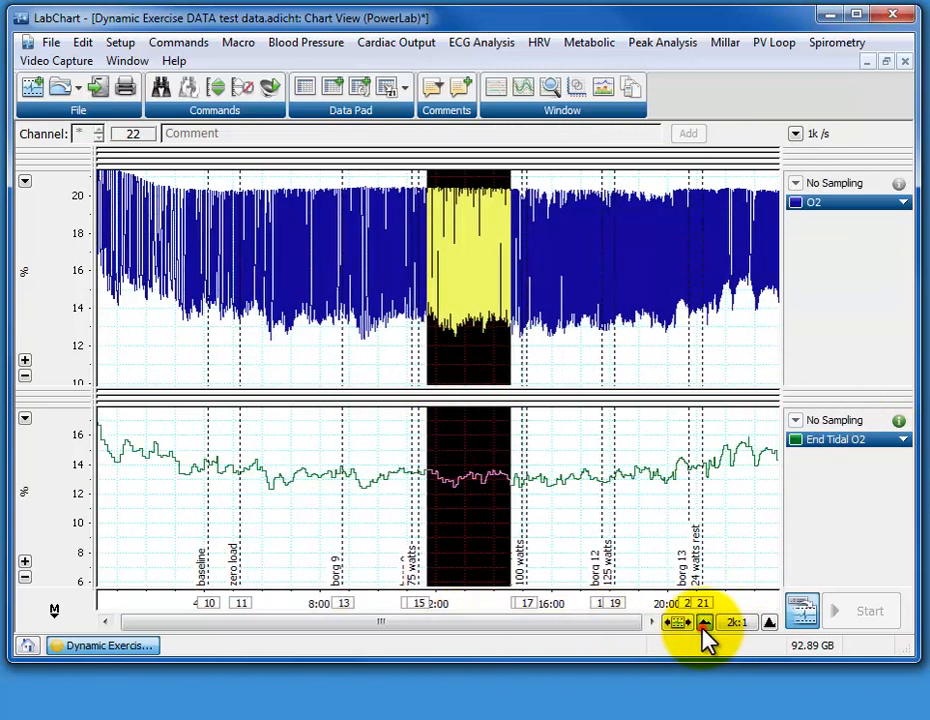
pyautogui.click(704, 625)
pyautogui.click(768, 623)
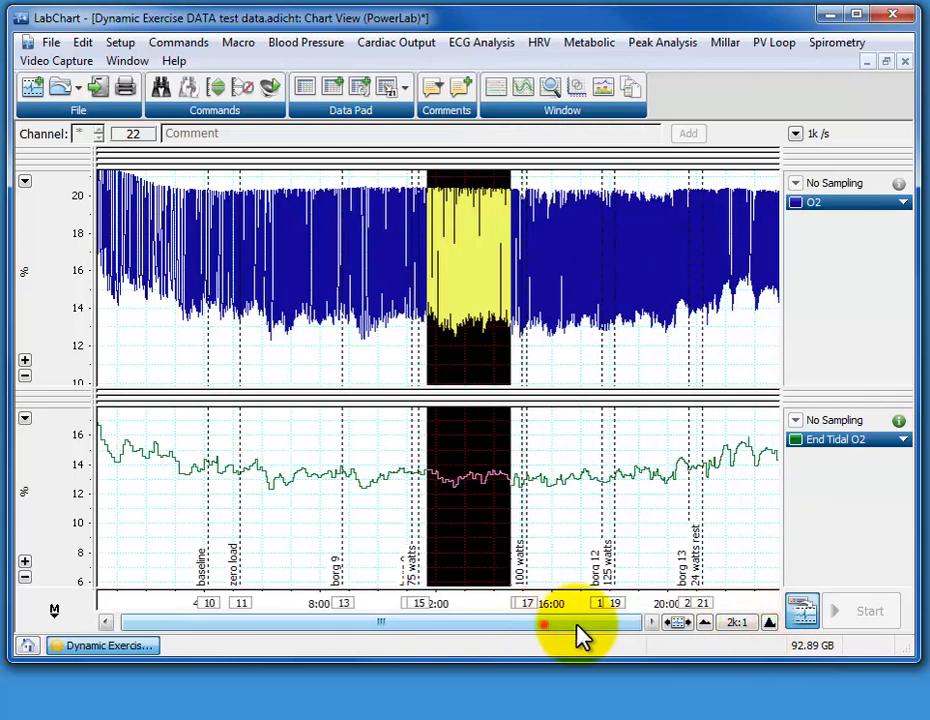
pyautogui.click(440, 492)
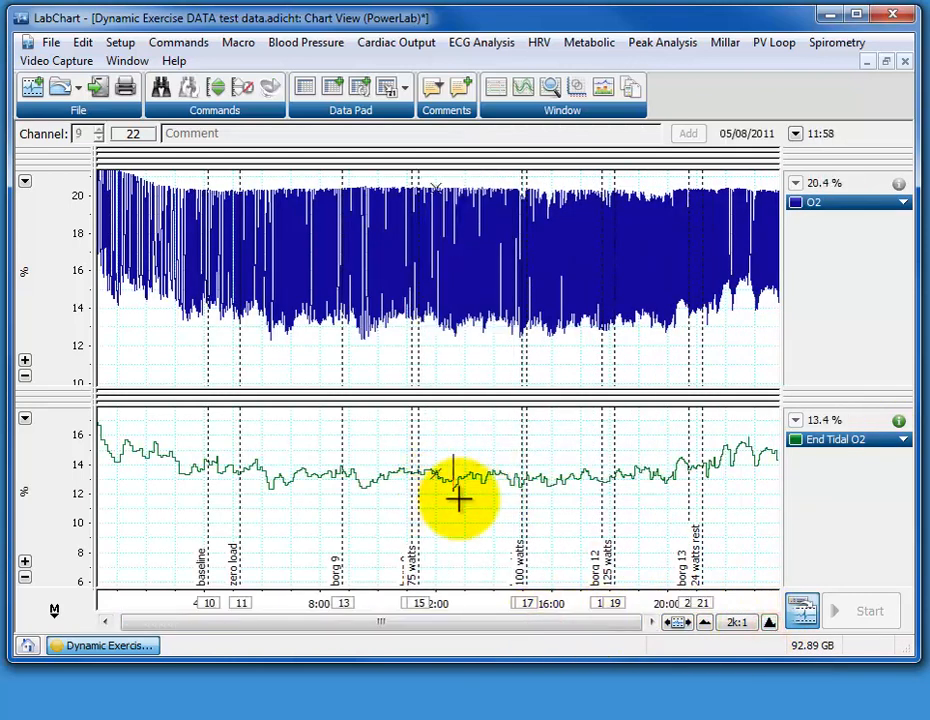
pyautogui.click(770, 622)
pyautogui.click(770, 622)
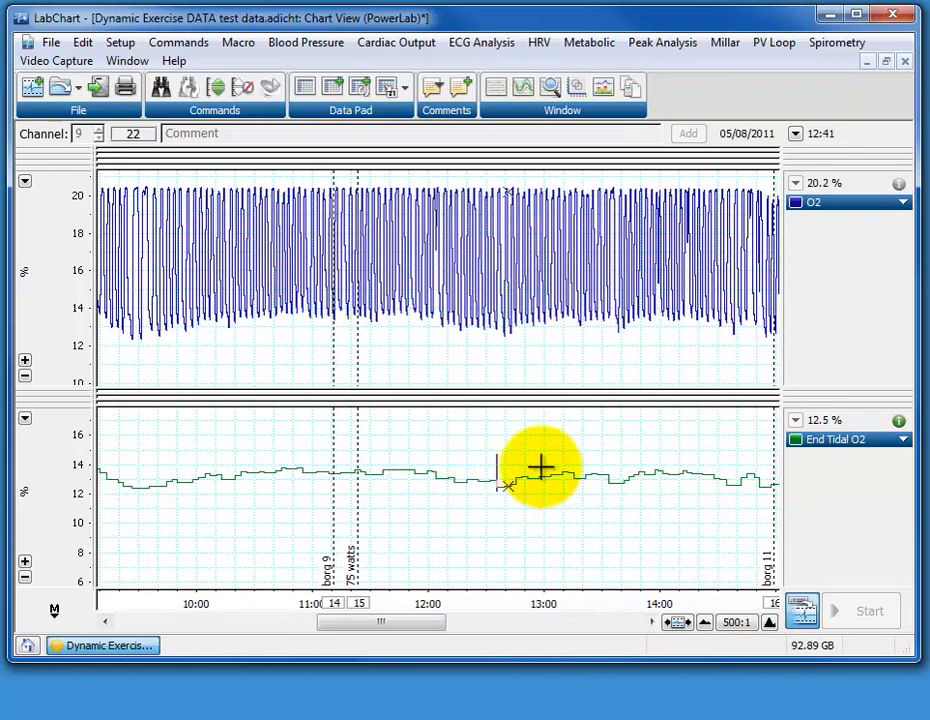
pyautogui.moveTo(458, 621); pyautogui.dragTo(523, 633)
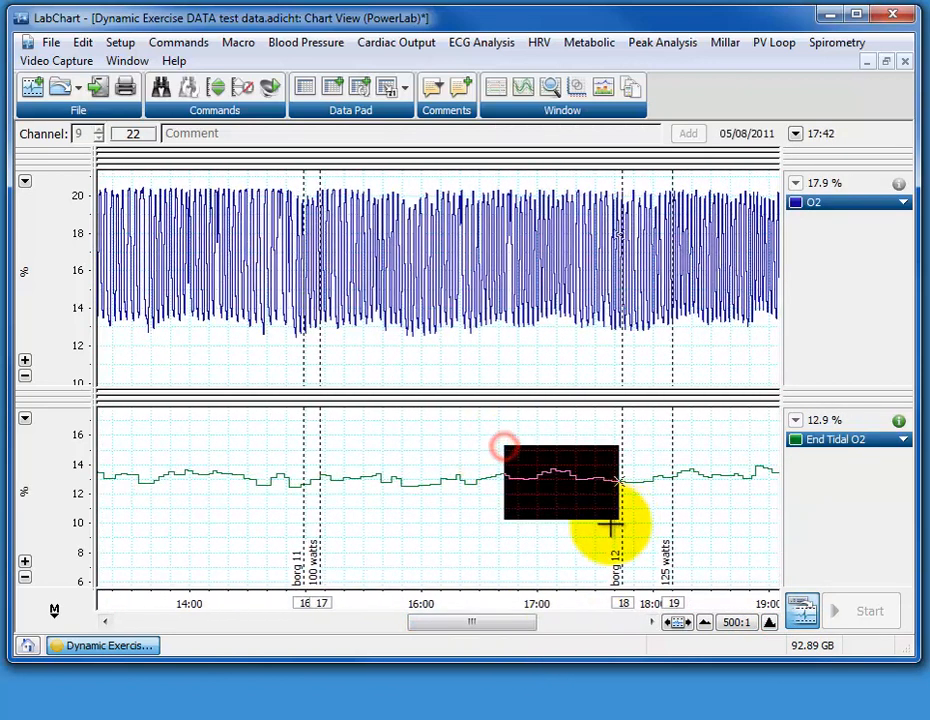
pyautogui.click(485, 499)
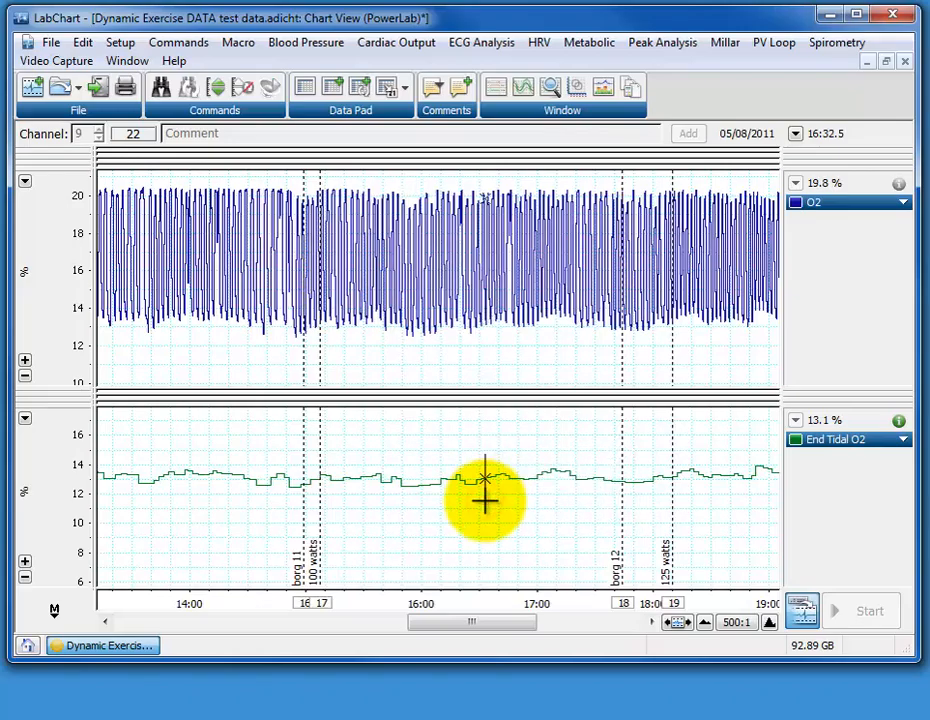